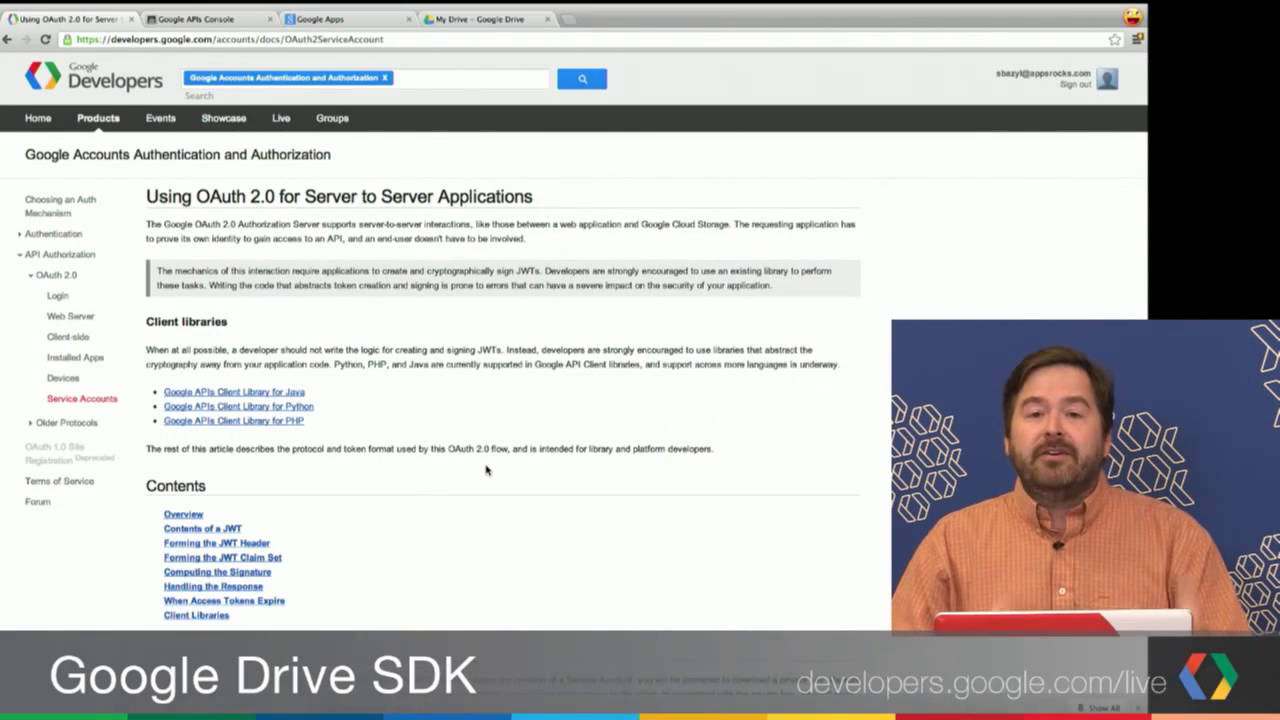
scroll(486, 470, down, 3)
scroll(486, 470, down, 2)
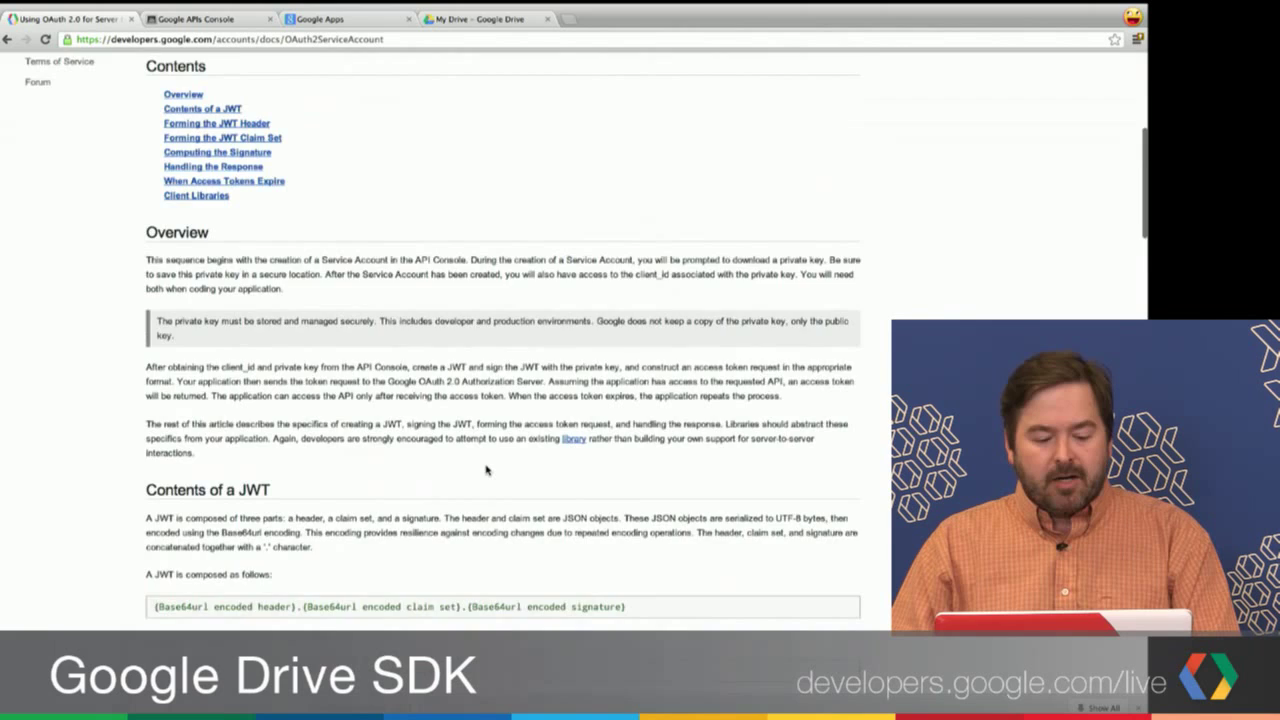
scroll(486, 470, down, 2)
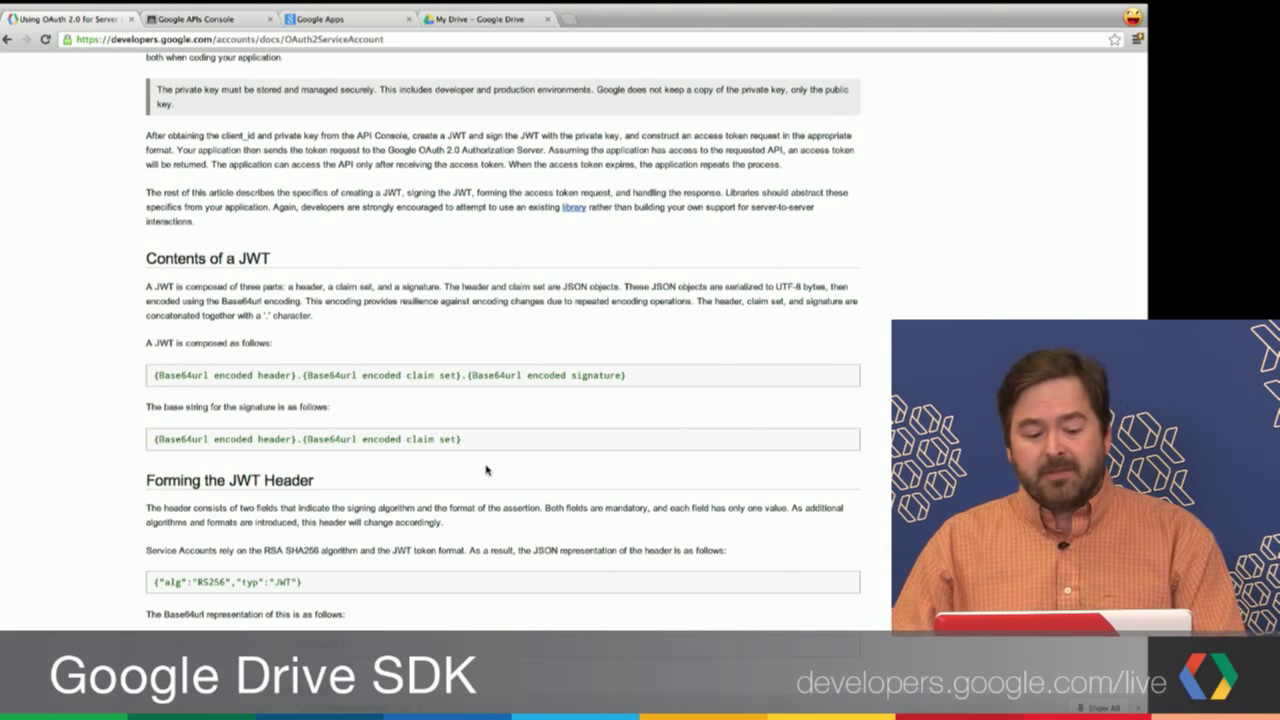
scroll(487, 470, down, 3)
scroll(487, 470, down, 2)
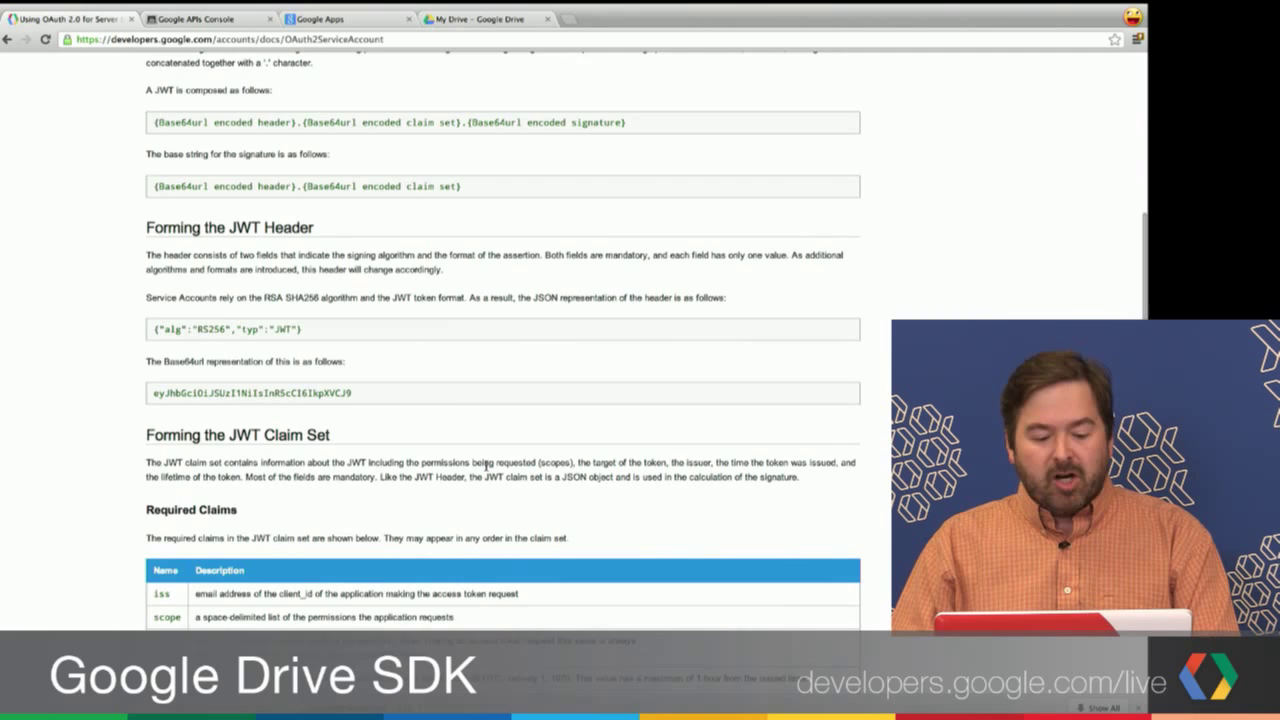
scroll(485, 467, down, 4)
scroll(487, 467, up, 4)
scroll(486, 465, up, 1)
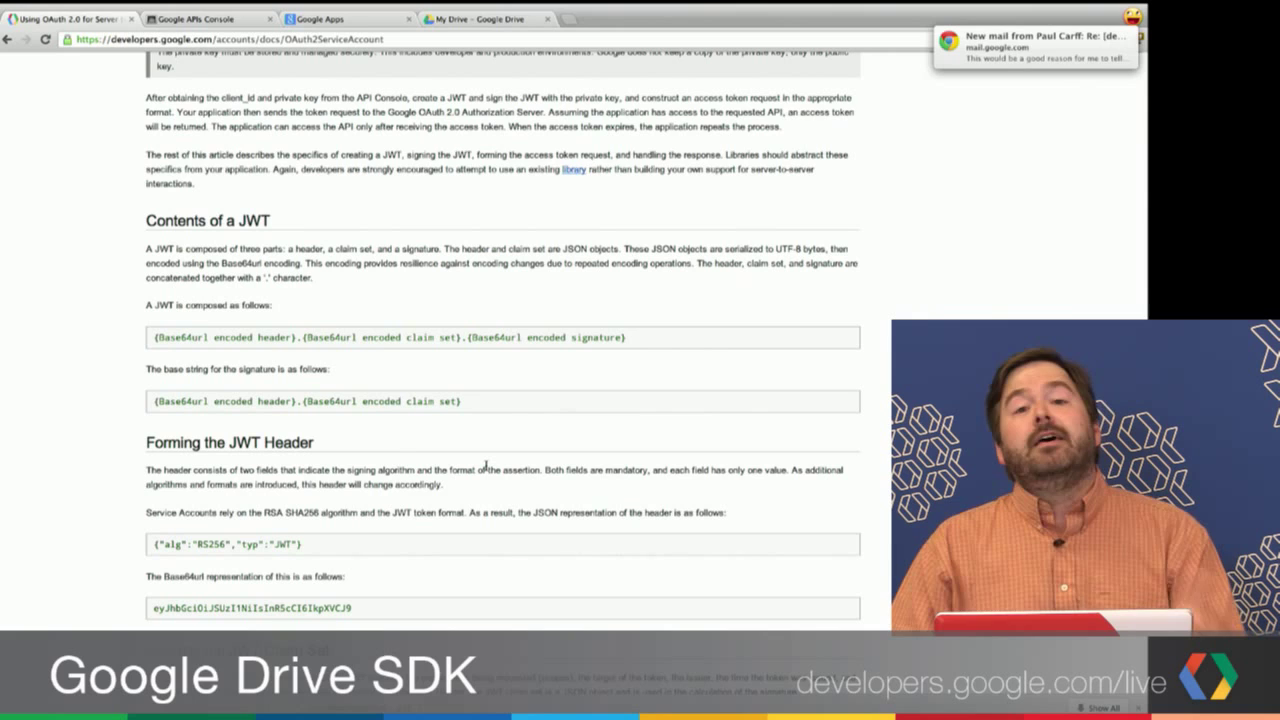
scroll(486, 466, up, 5)
scroll(486, 466, up, 2)
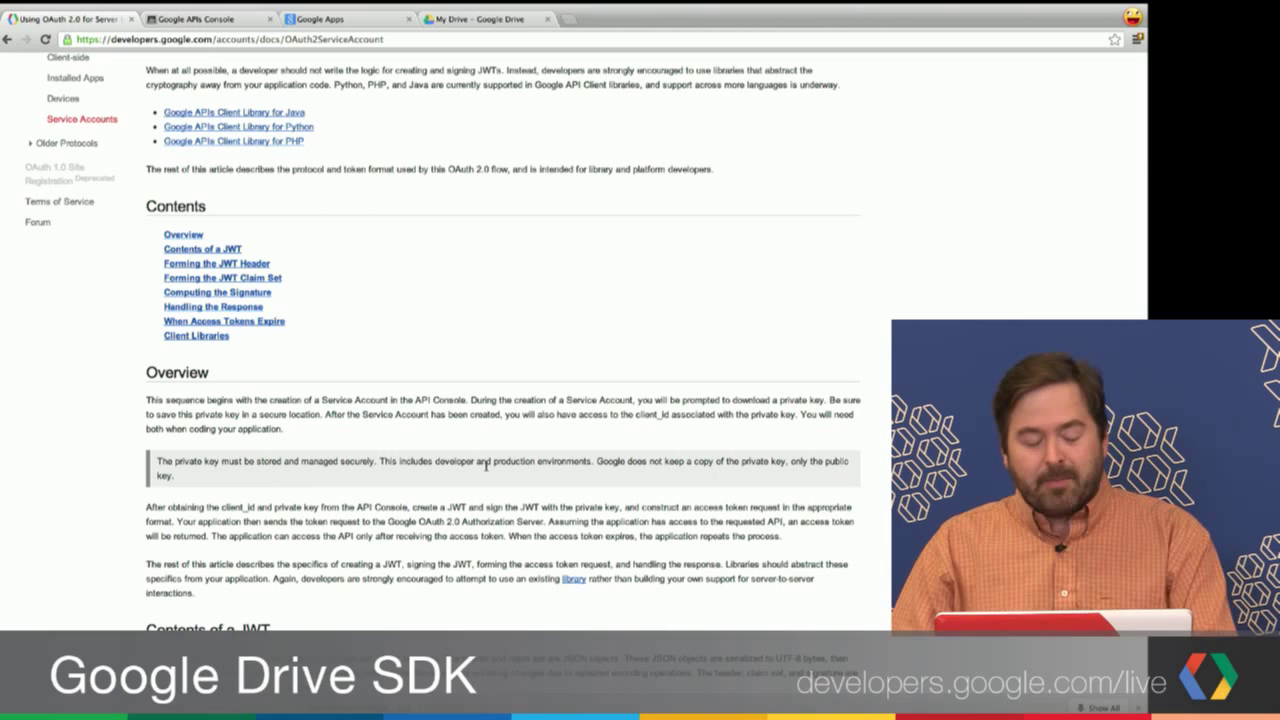
scroll(486, 466, up, 3)
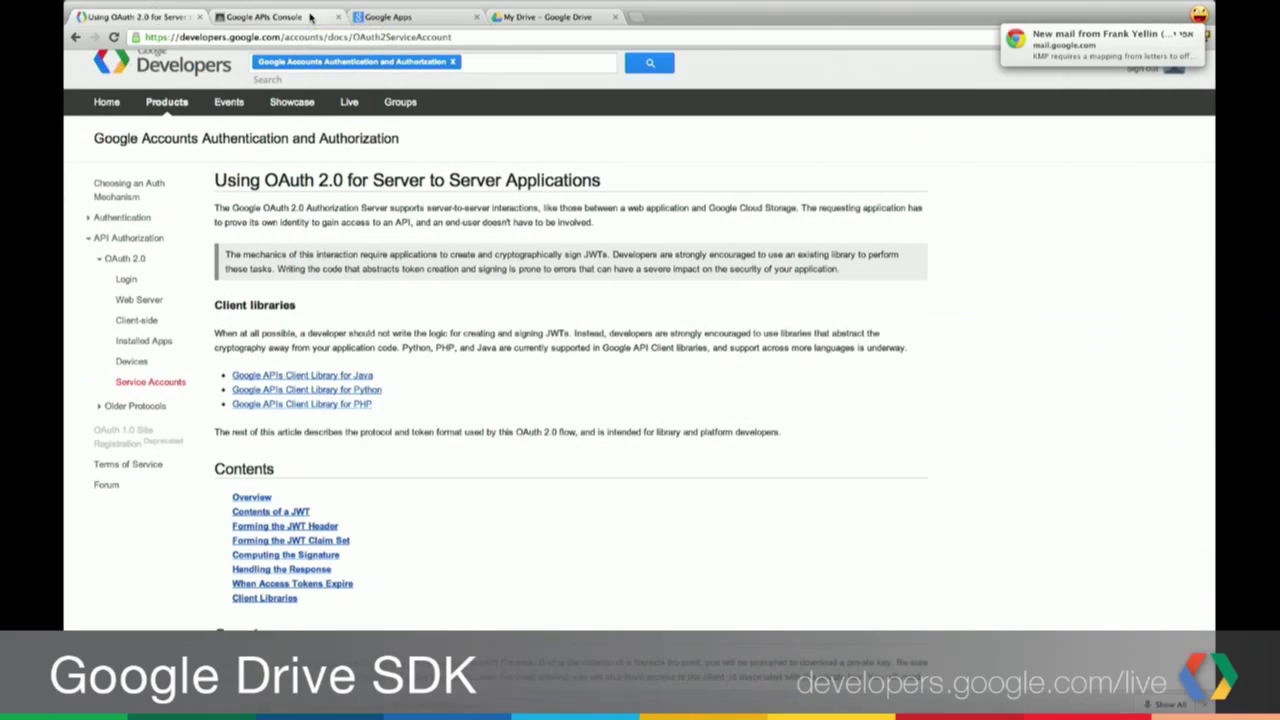
Step: Show the GDL project's API Access page and highlight the existing service account's details
click(241, 19)
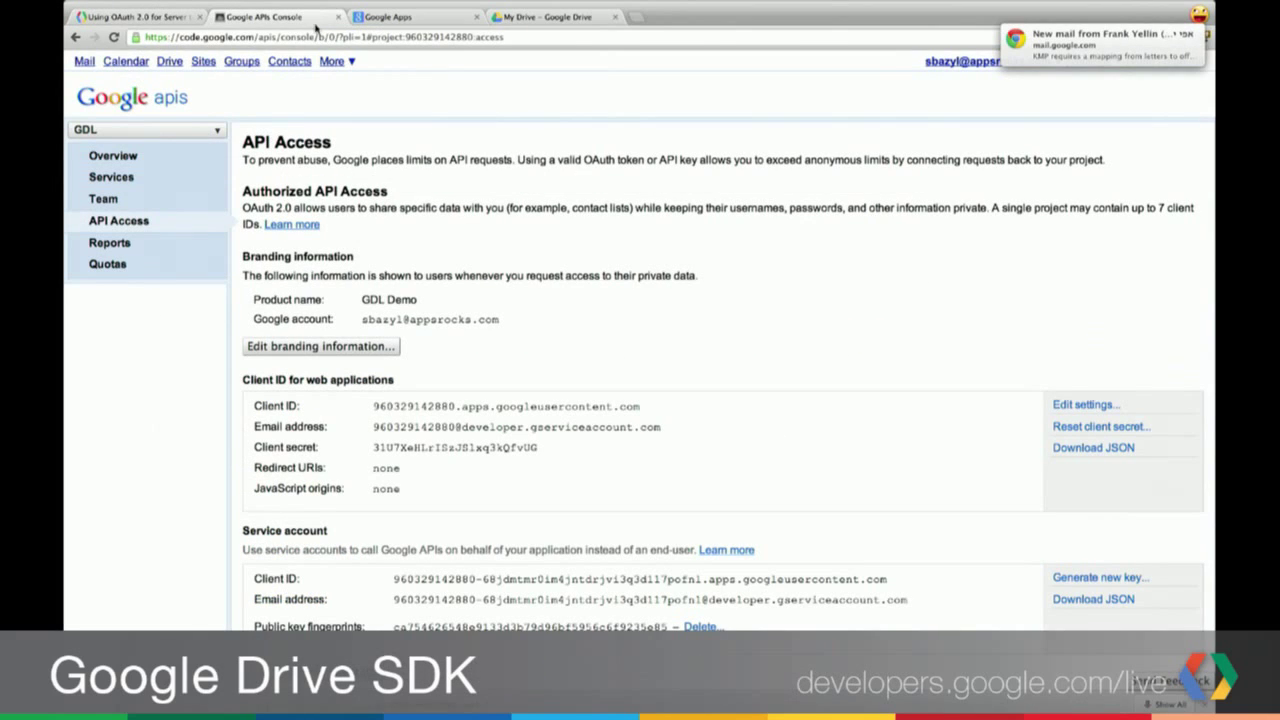
scroll(589, 379, down, 3)
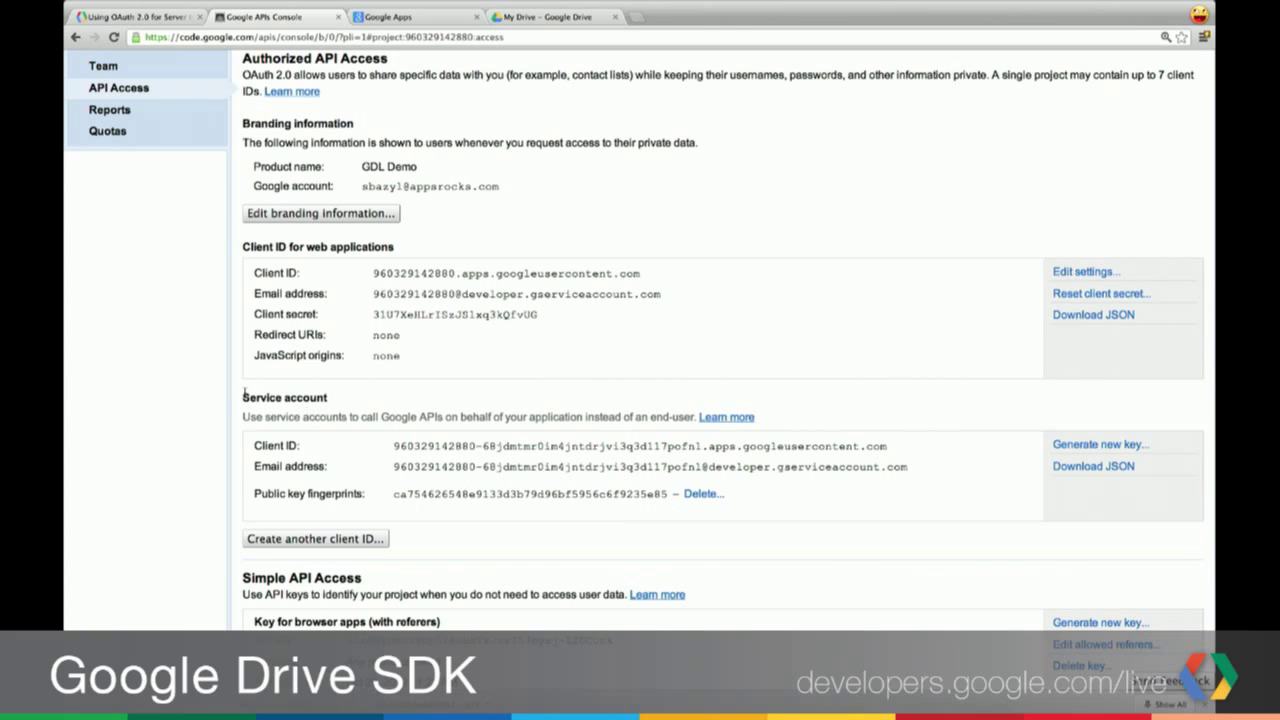
mouse_move(237, 395)
mouse_down()
mouse_move(695, 562)
mouse_move(616, 440)
mouse_up()
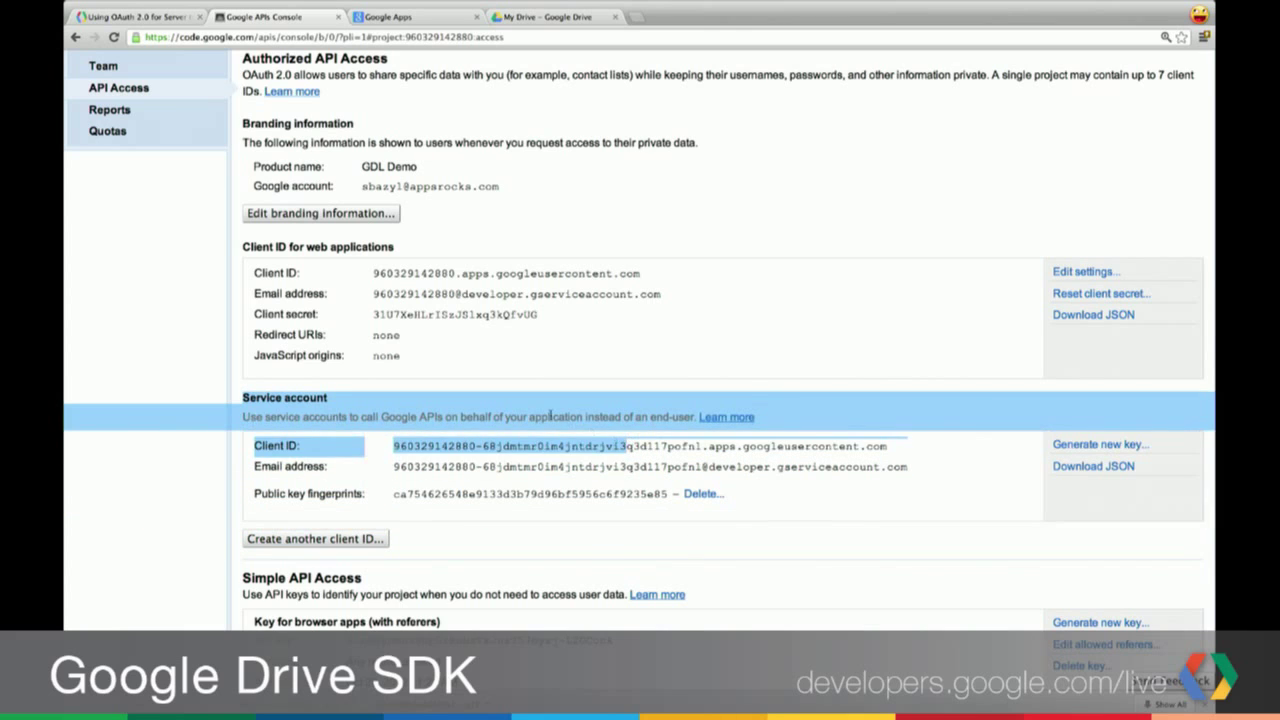
click(338, 448)
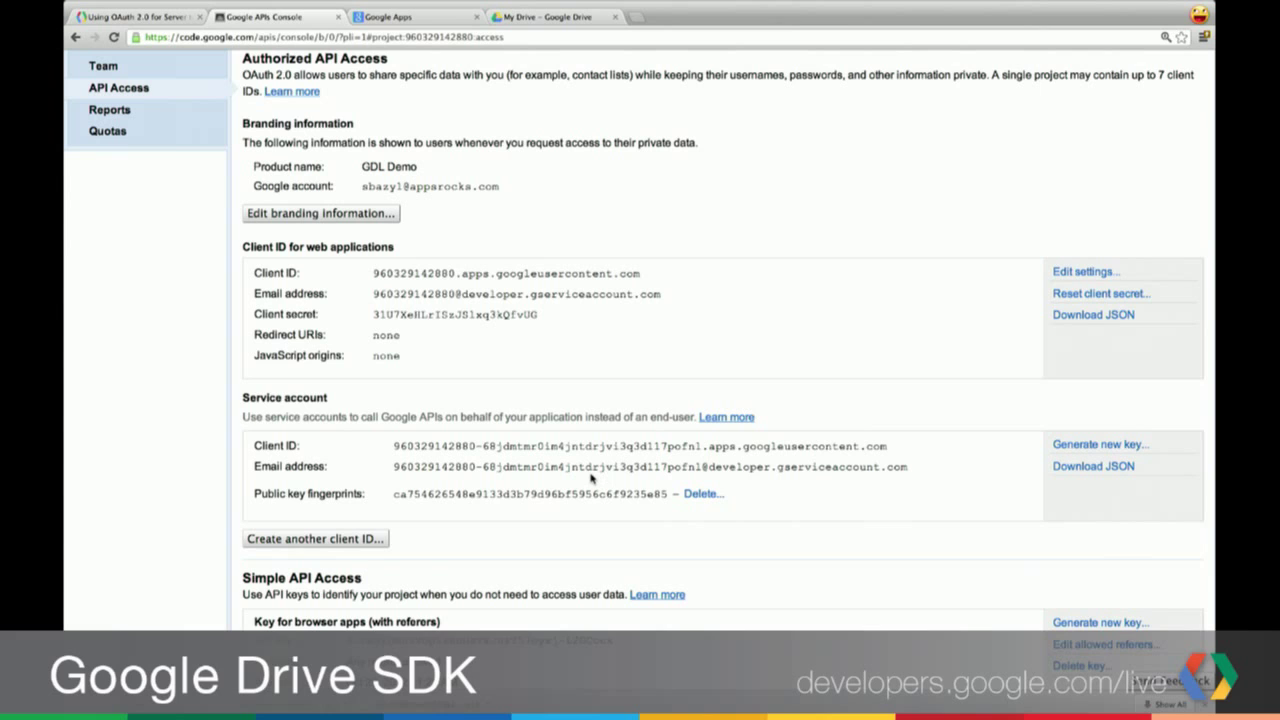
scroll(597, 488, up, 3)
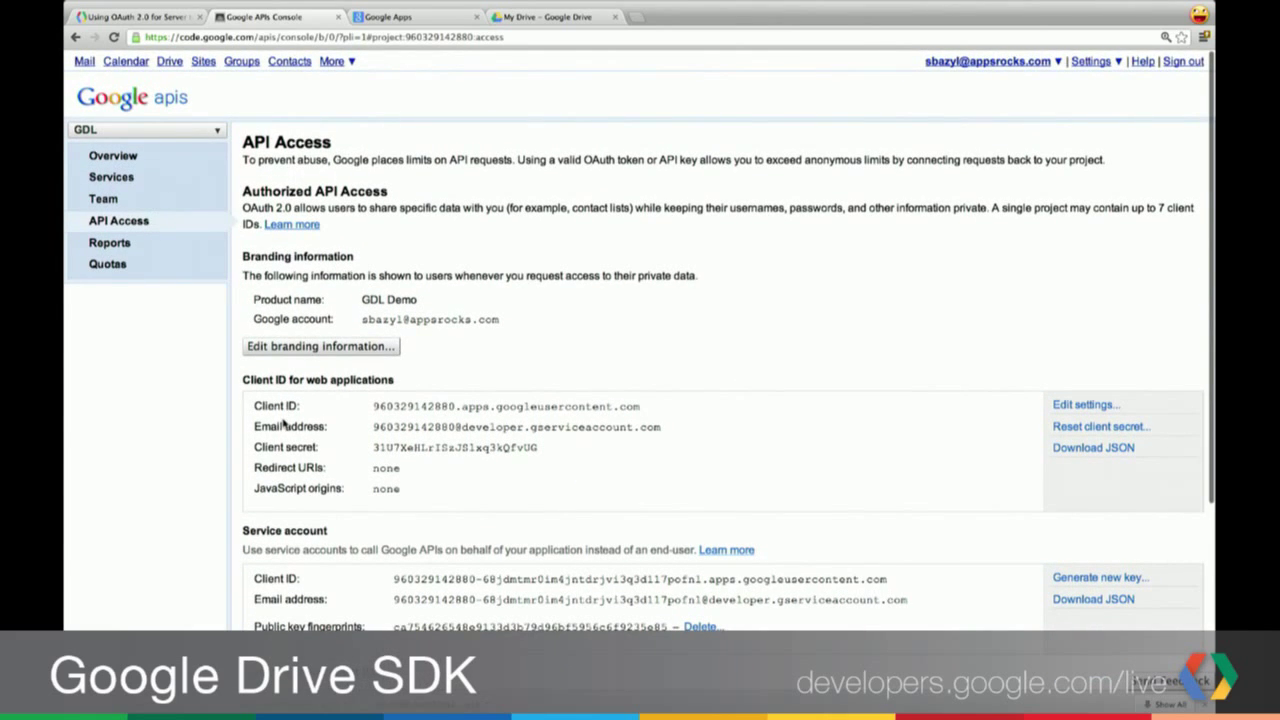
scroll(284, 424, down, 1)
scroll(284, 424, down, 2)
scroll(296, 445, down, 2)
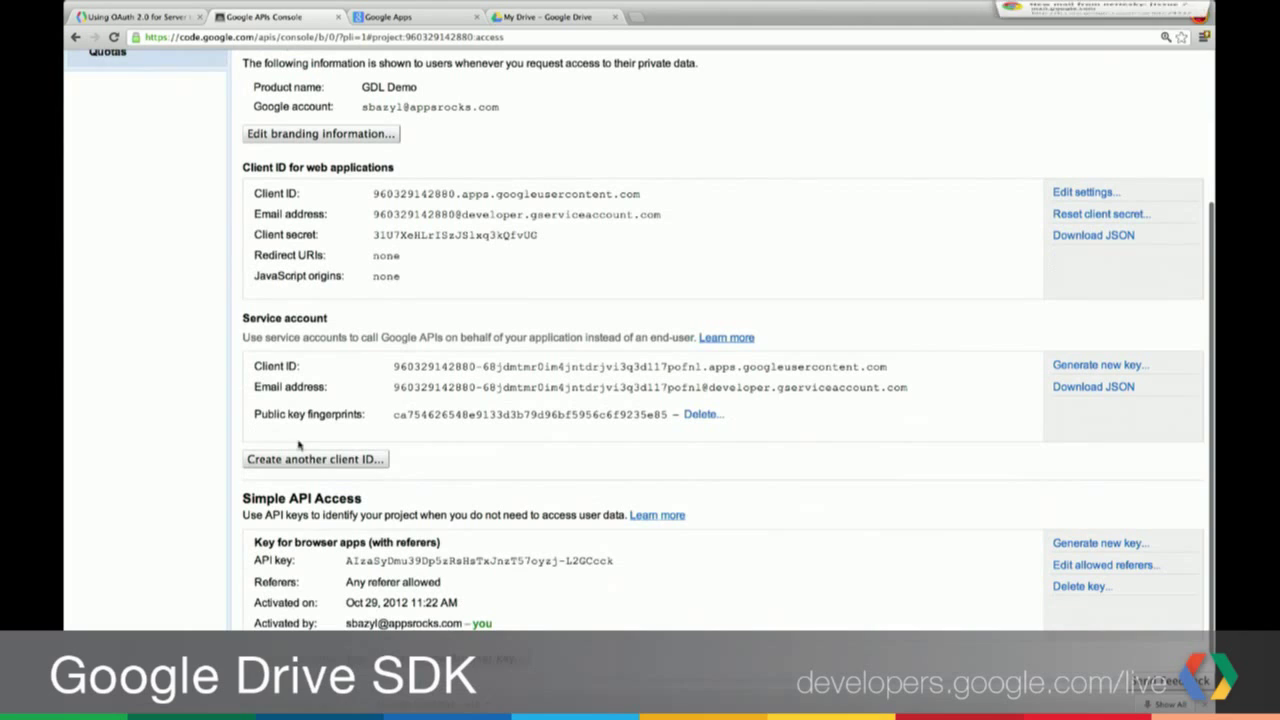
click(310, 460)
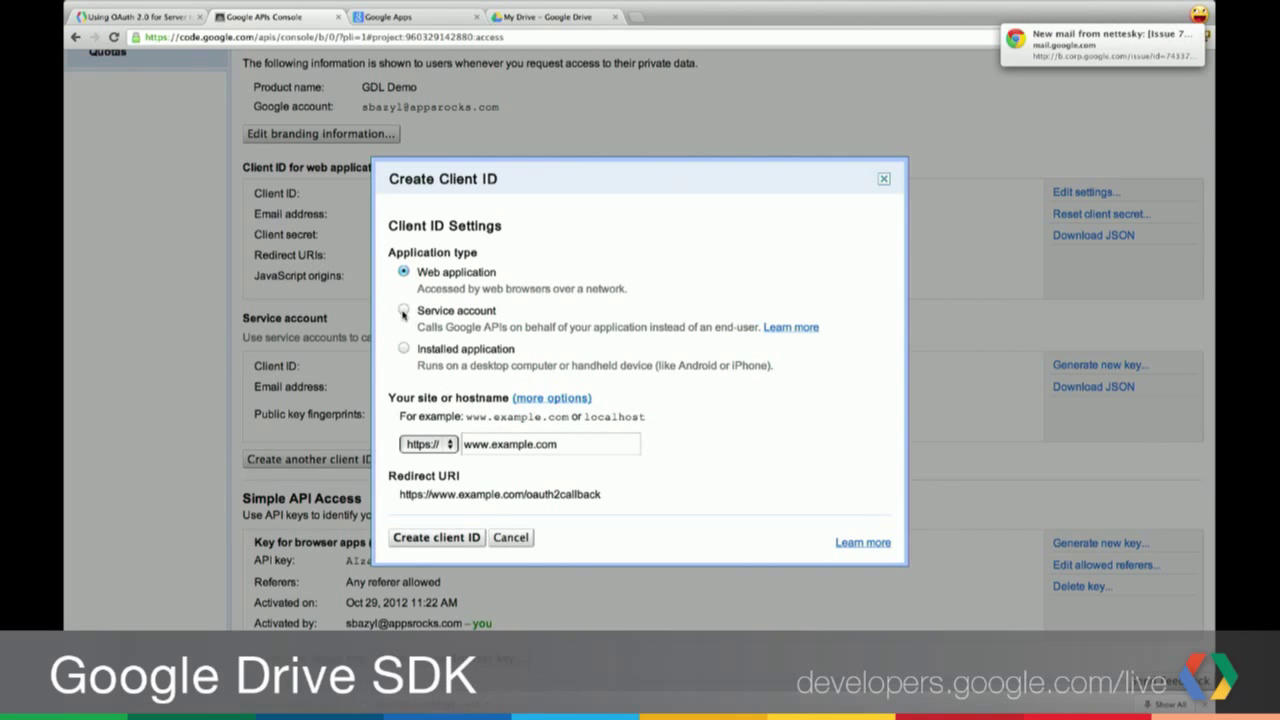
click(404, 312)
click(436, 413)
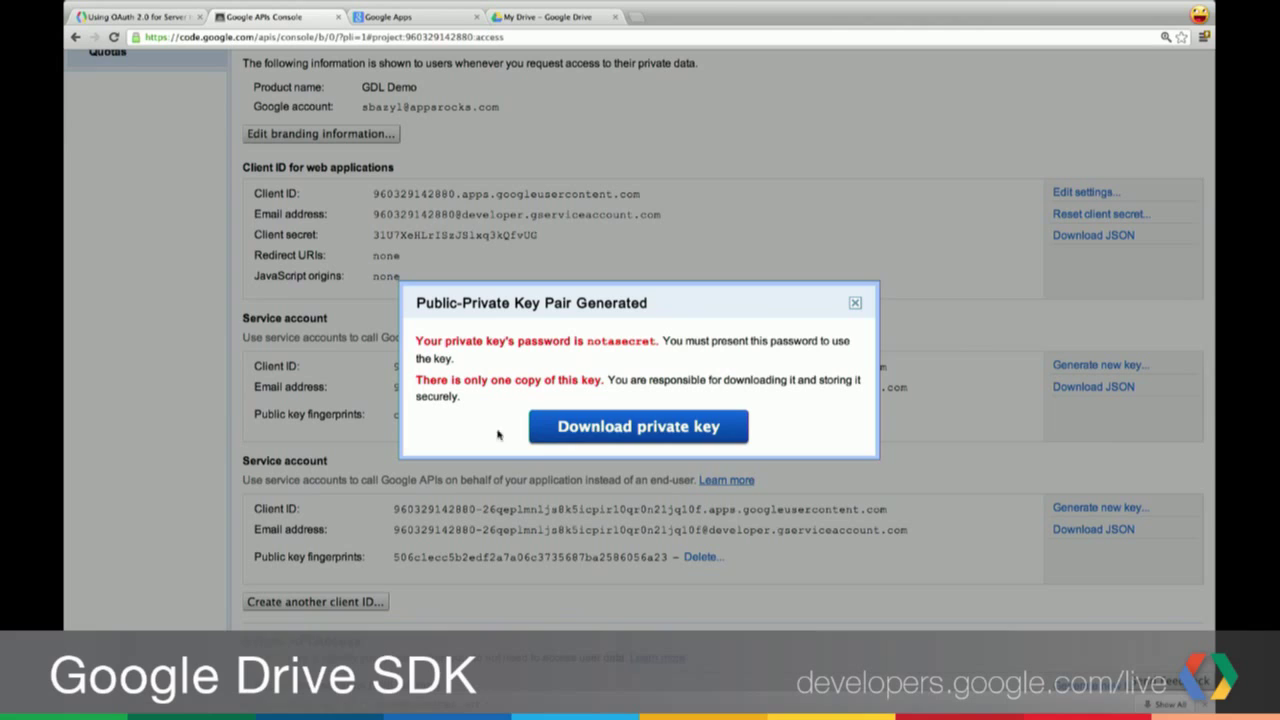
click(620, 428)
double_click(613, 341)
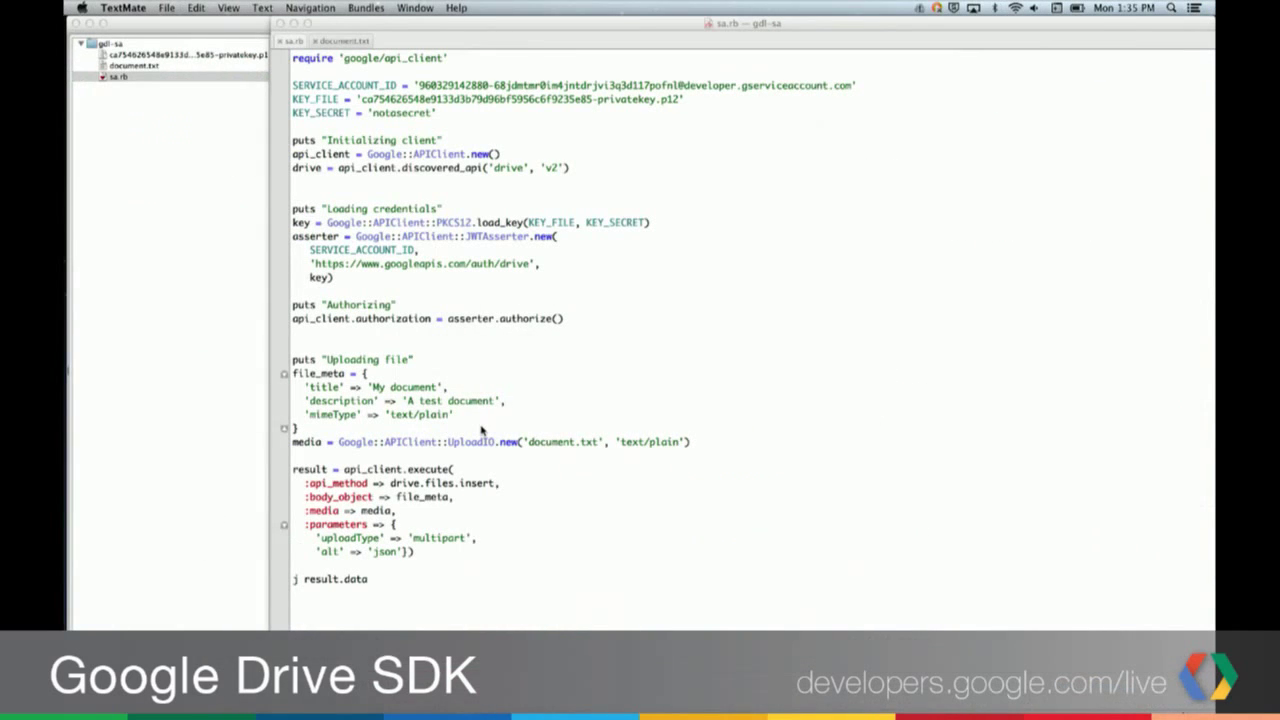
Step: Review the three credential setting lines in sa.rb, then return to the Google APIs Console
click(481, 428)
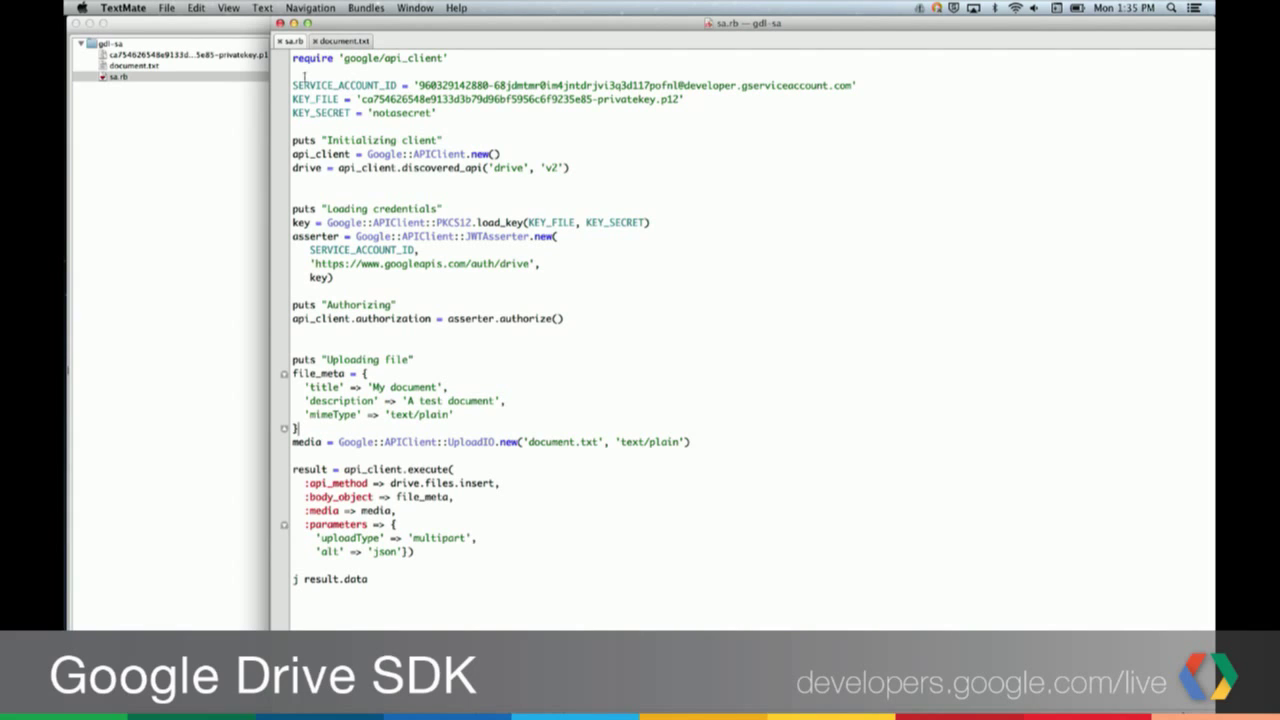
drag(304, 80, 466, 108)
click(485, 112)
key(super+Tab)
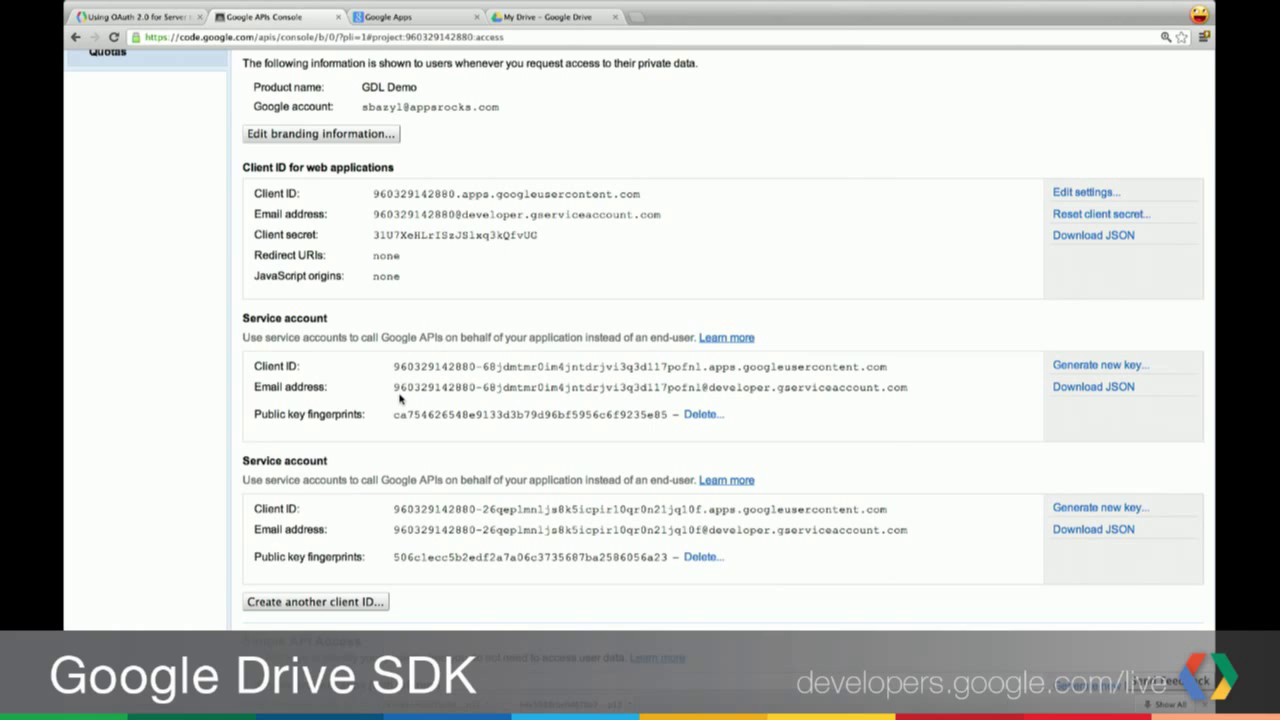
key(super+Tab)
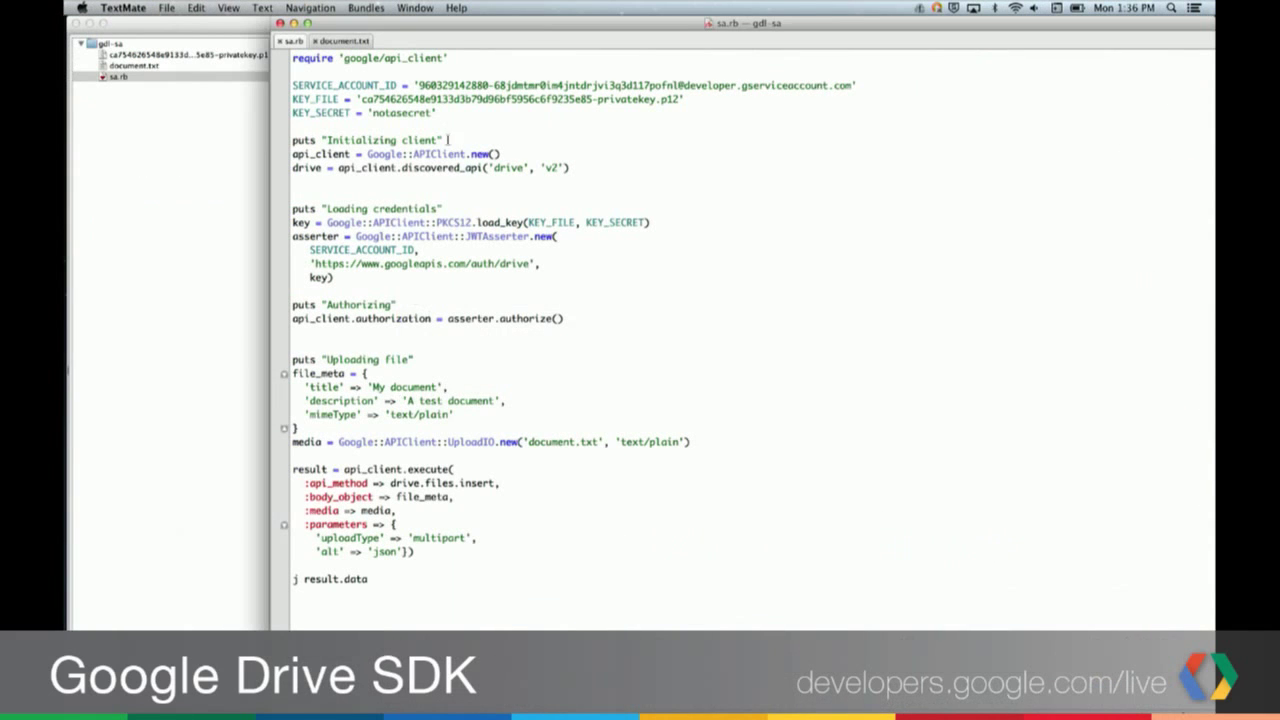
double_click(381, 99)
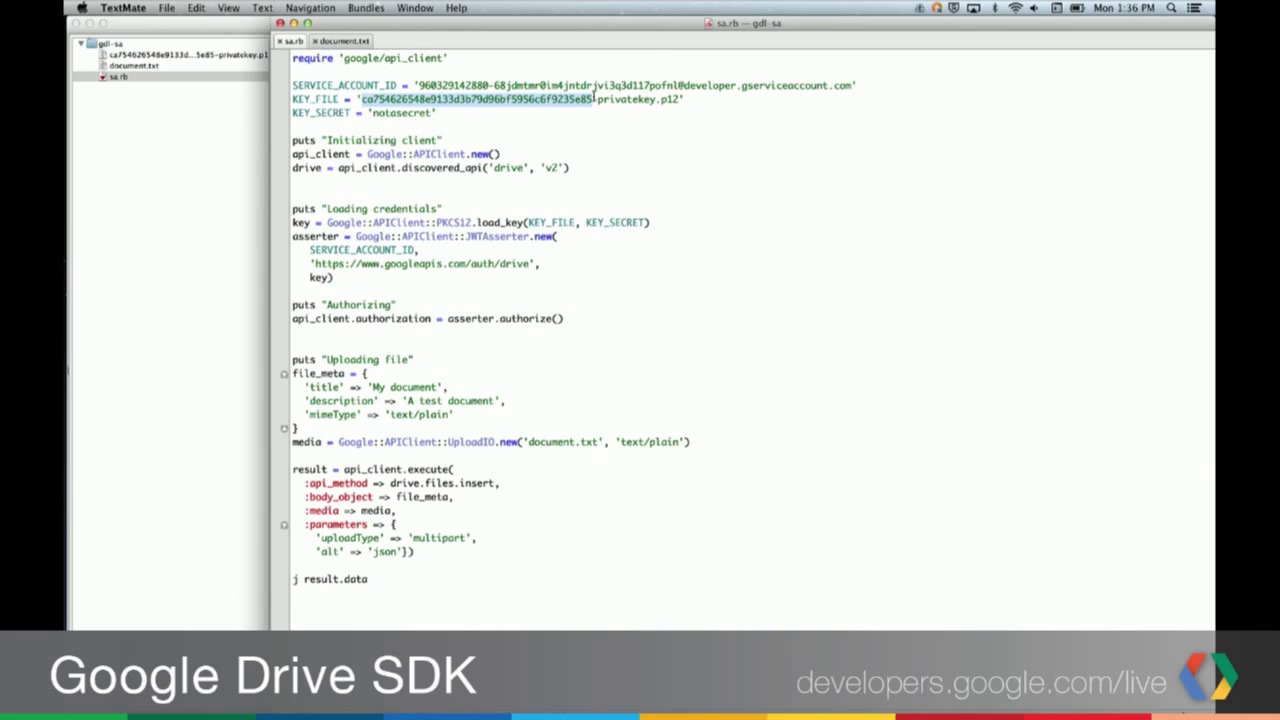
click(321, 113)
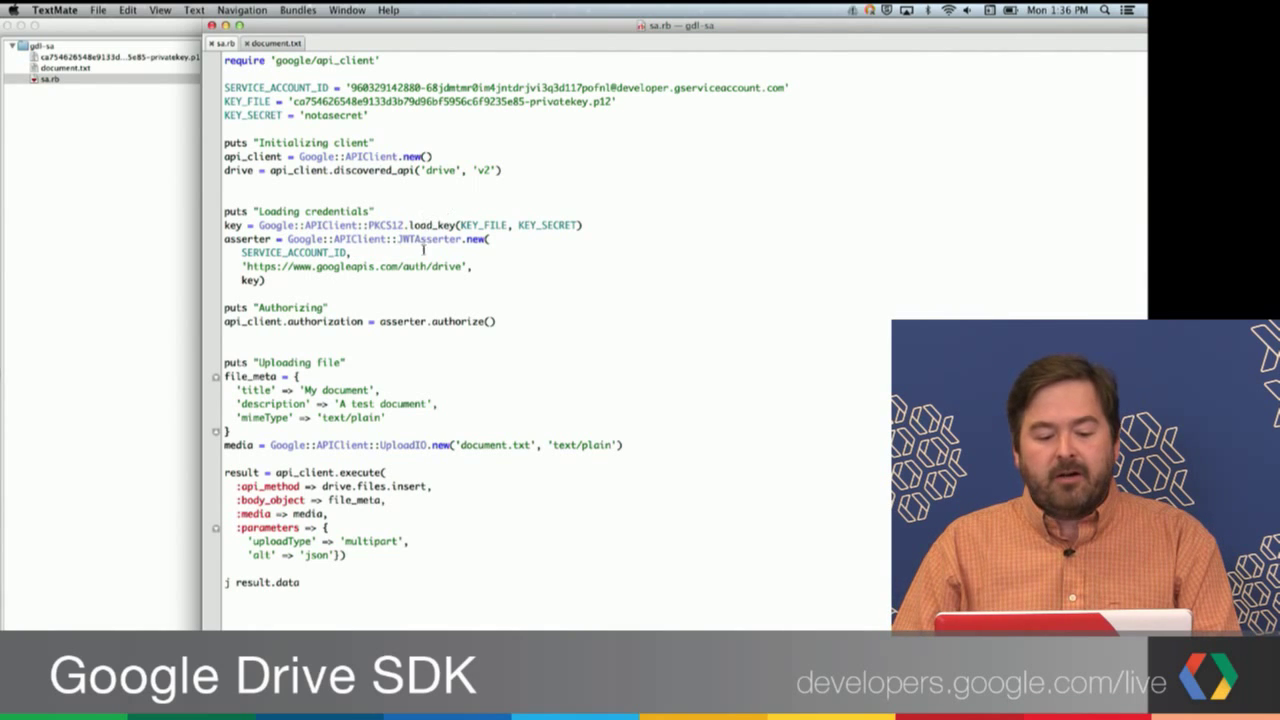
drag(265, 281, 262, 241)
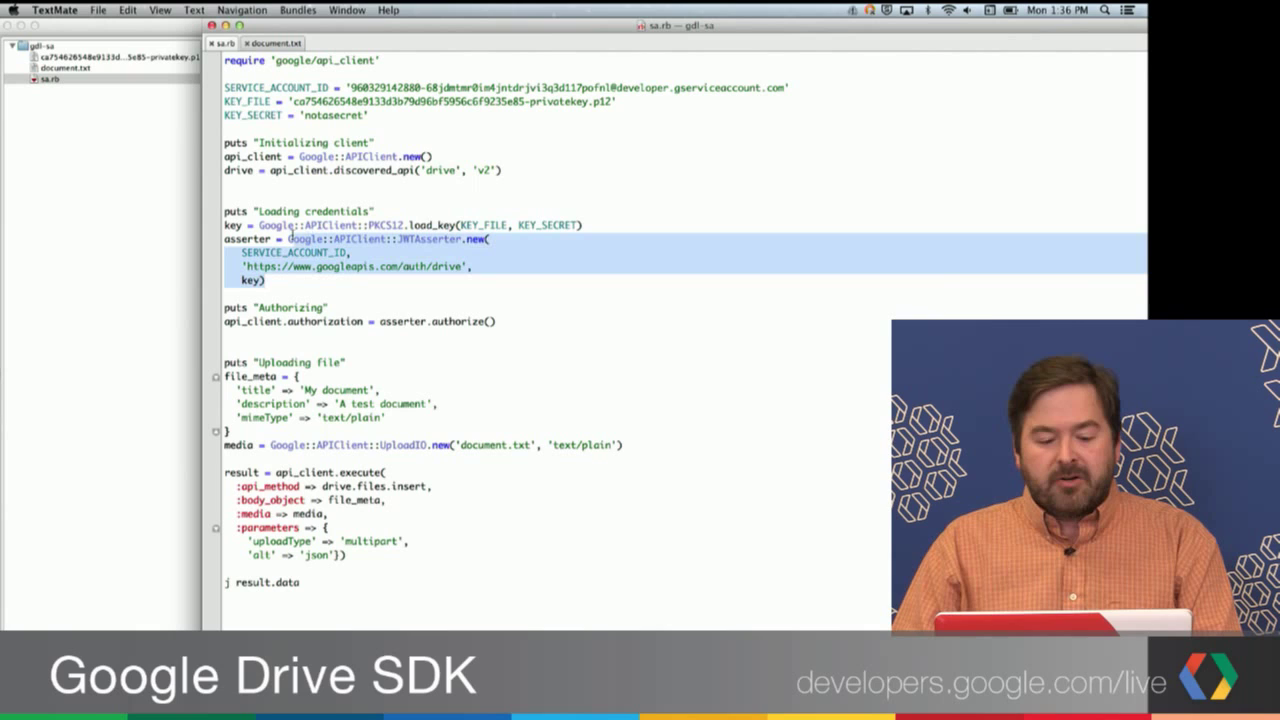
click(267, 250)
triple_click(320, 266)
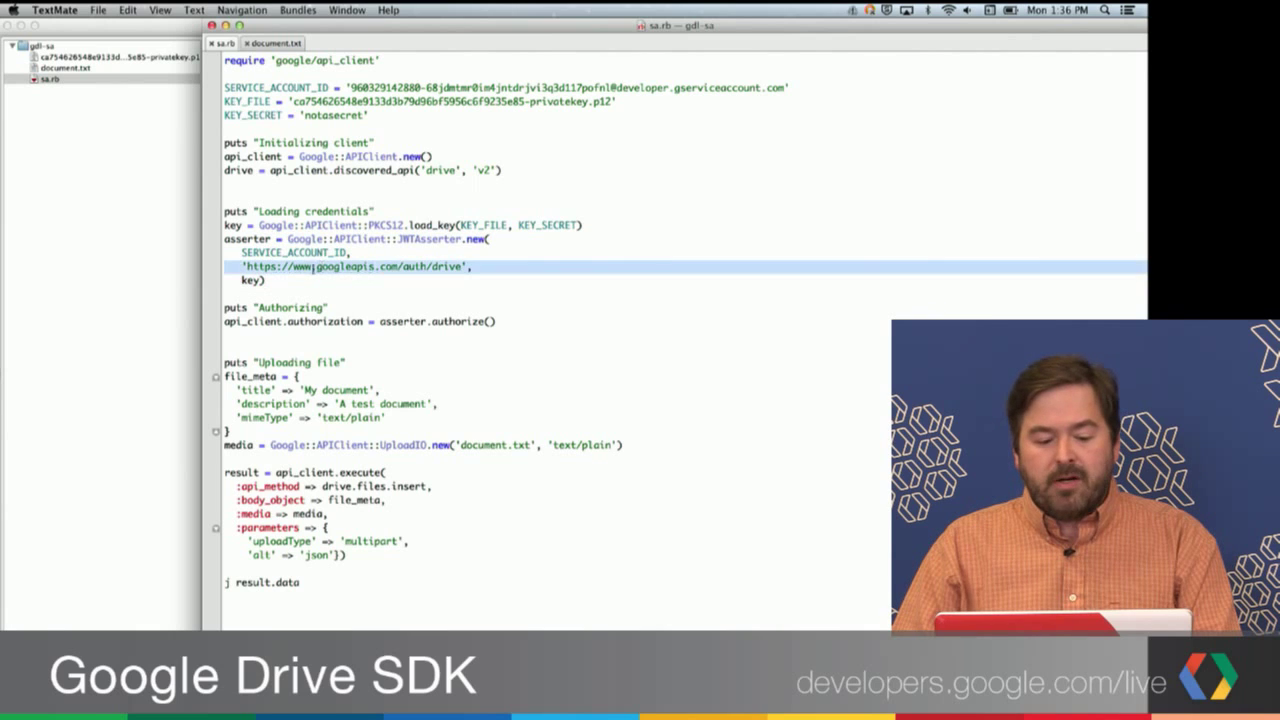
click(244, 280)
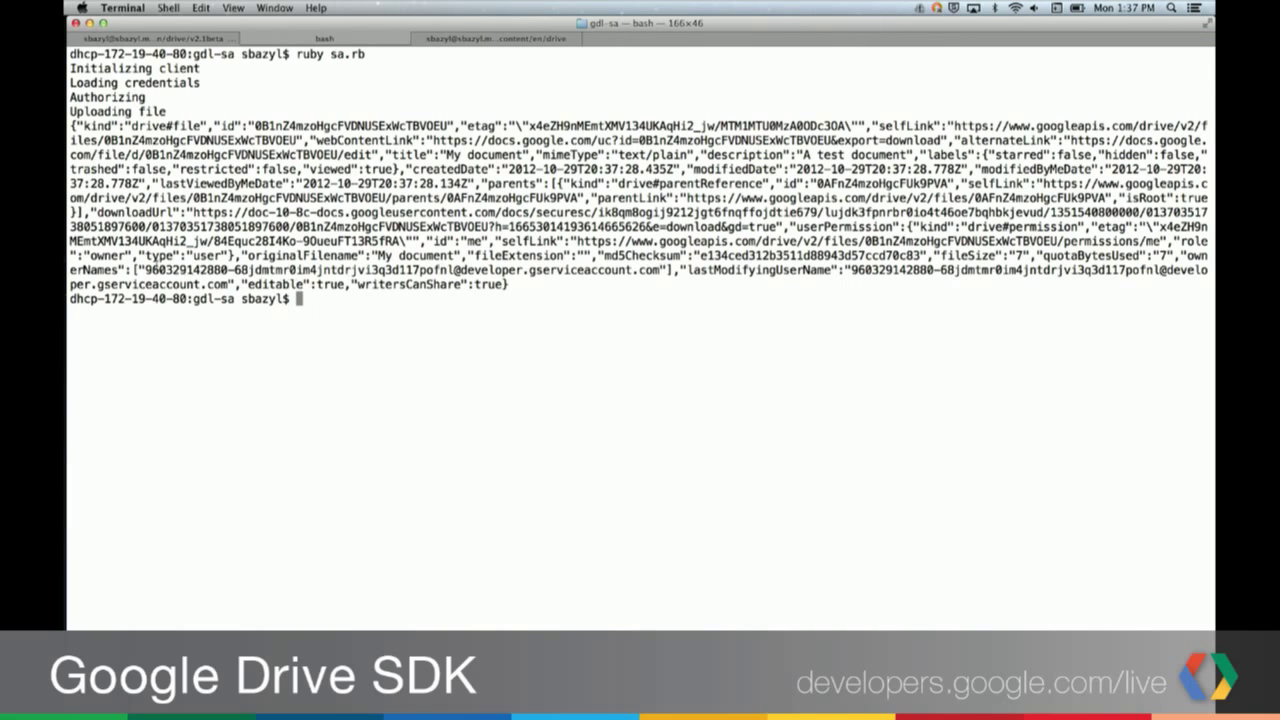
Step: Highlight the service account email in the upload output's ownerNames field, then leave Terminal
drag(142, 268, 667, 268)
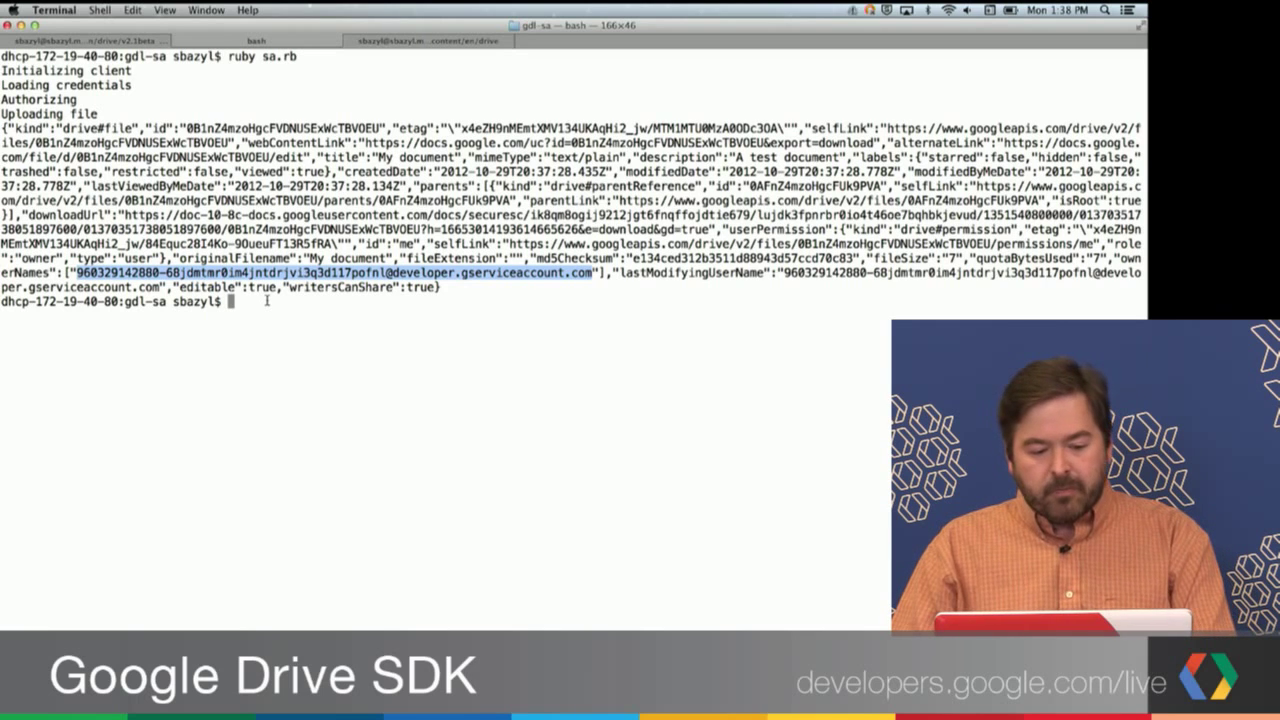
key(super+Tab)
key(super+Tab)
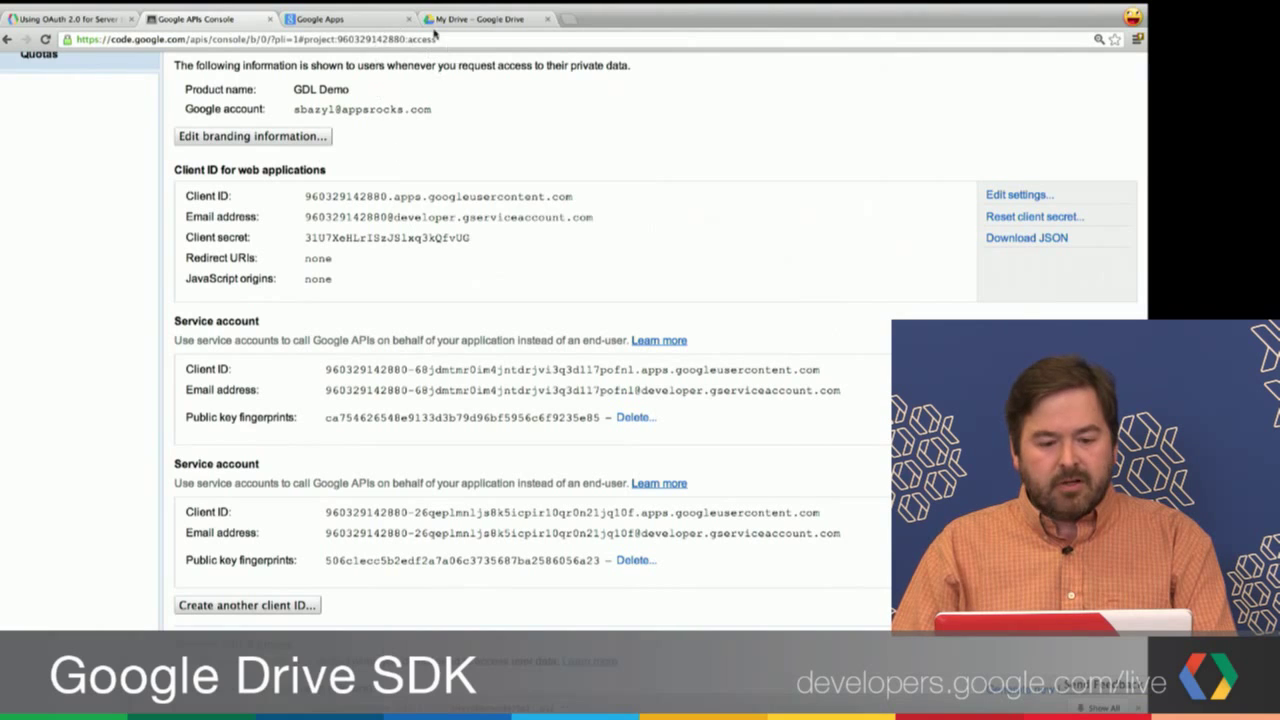
Step: Open Google Apps' Manage API client access page and highlight the authorized service account client ID
click(360, 19)
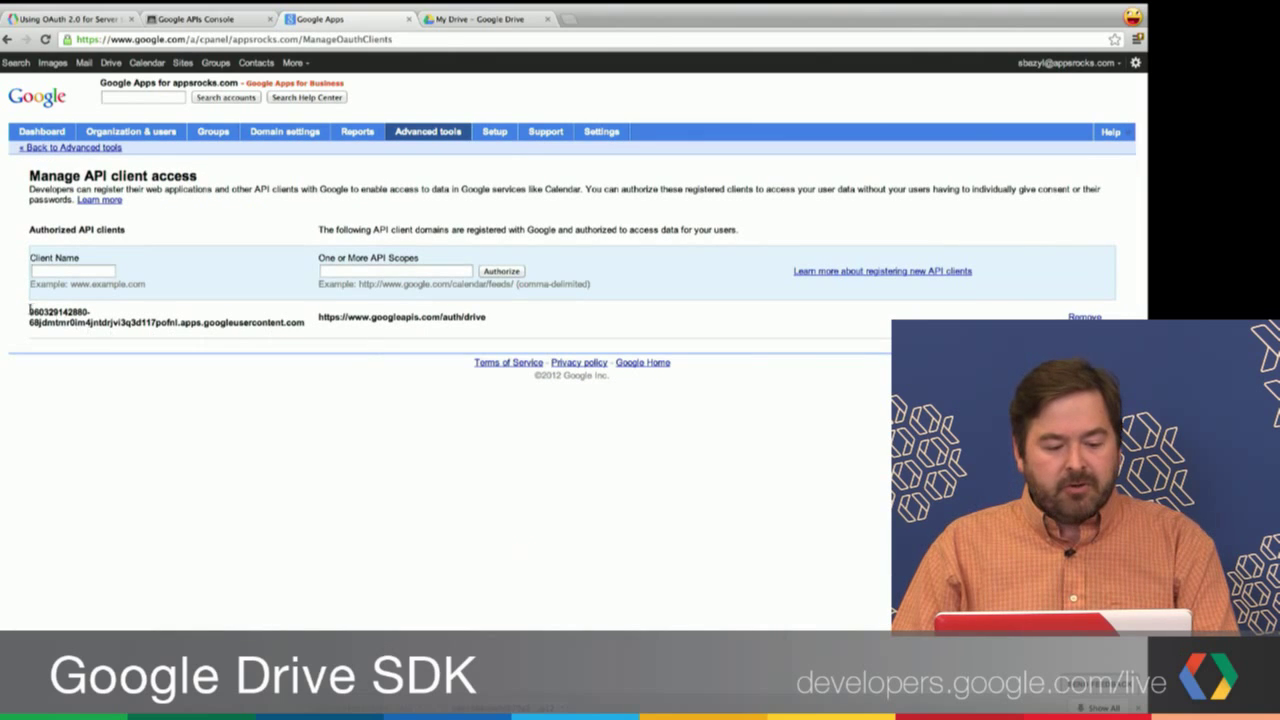
drag(30, 310, 262, 331)
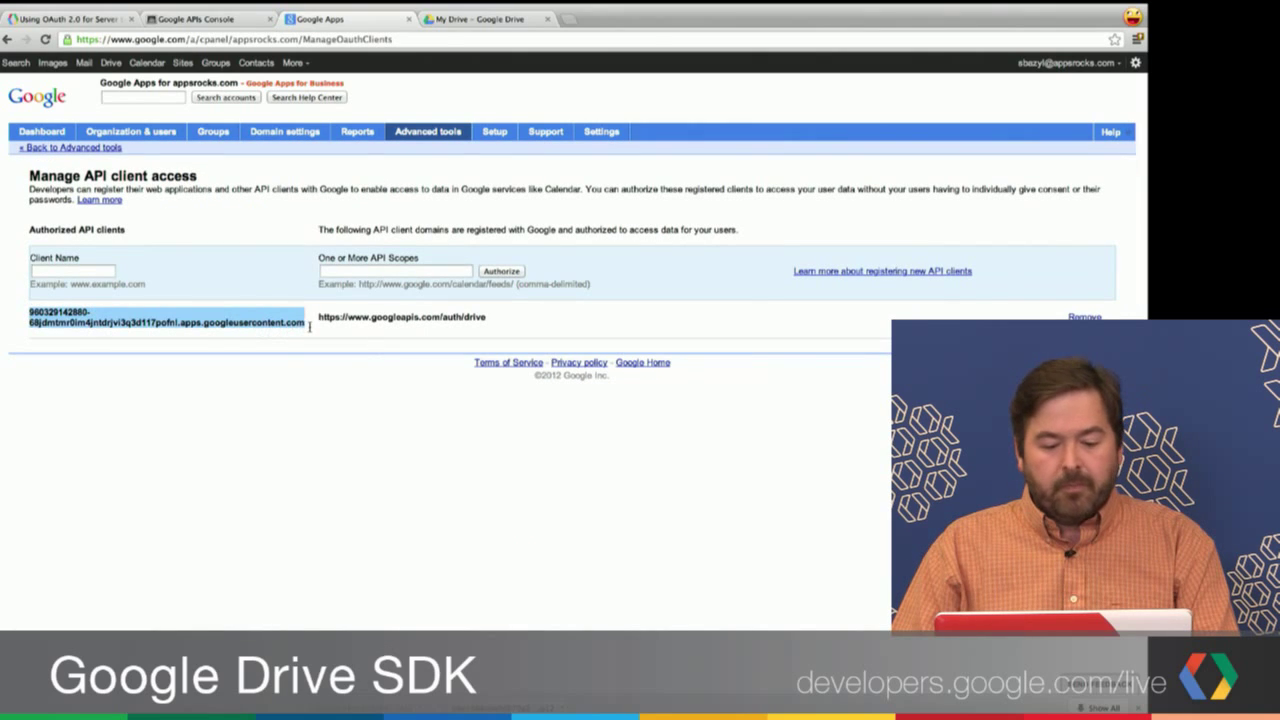
click(108, 325)
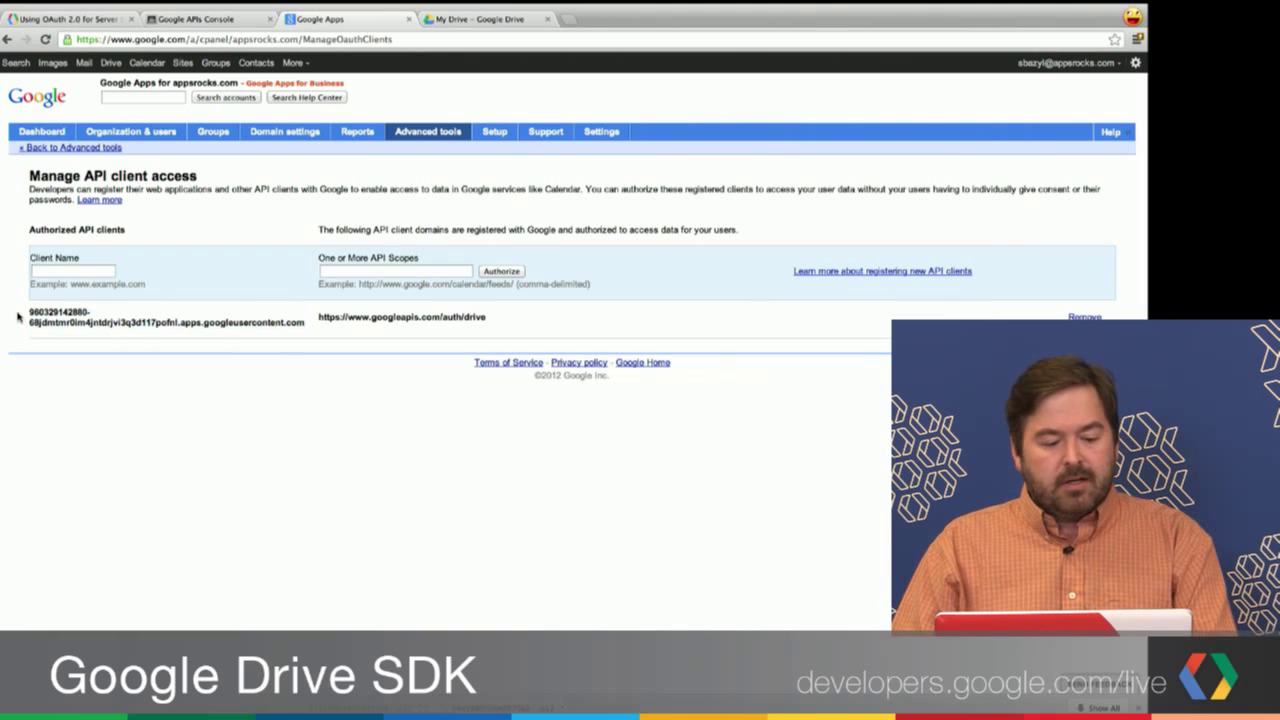
drag(21, 317, 305, 326)
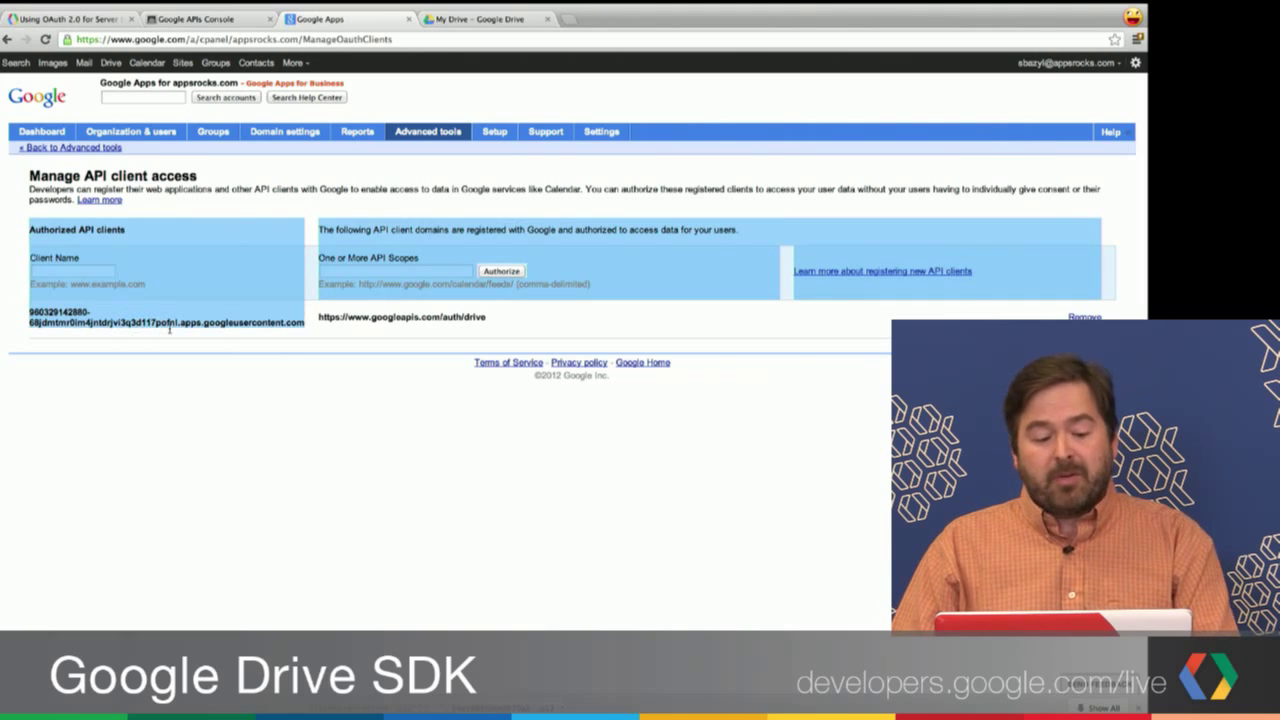
click(170, 330)
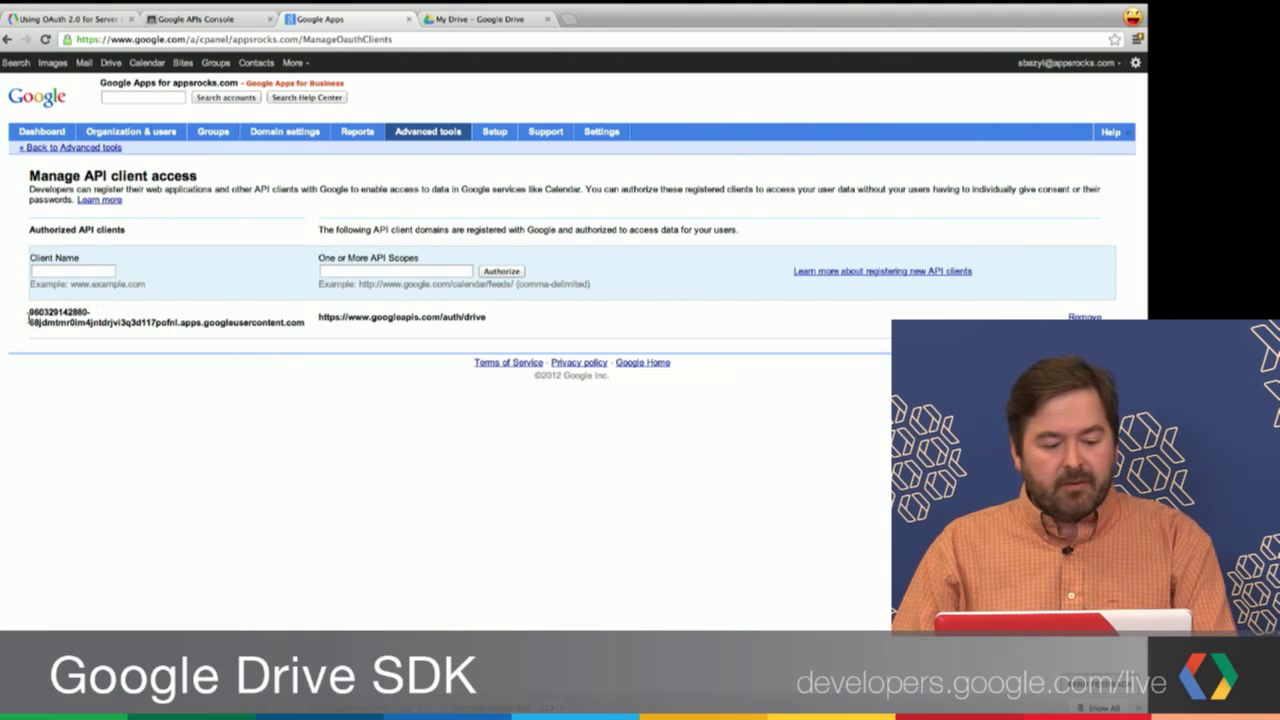
drag(29, 317, 66, 275)
Step: Compare it against the service accounts in the APIs Console, then return to API client access
click(62, 311)
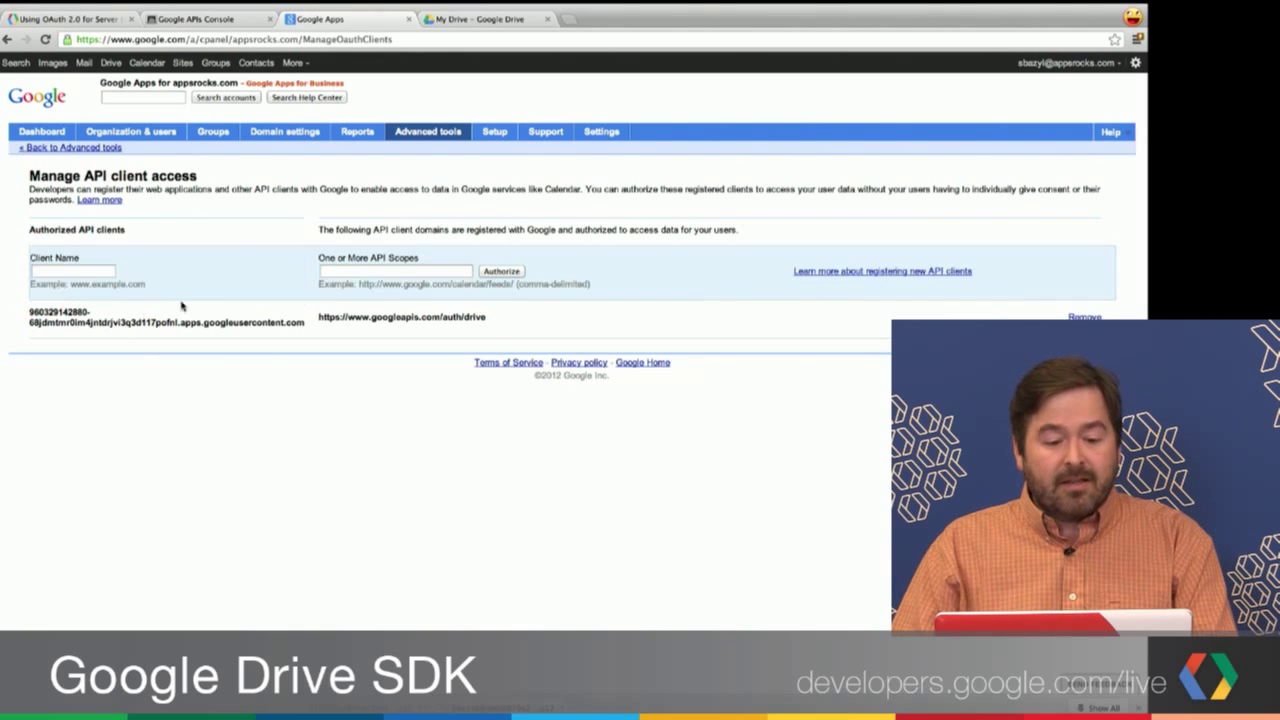
click(230, 20)
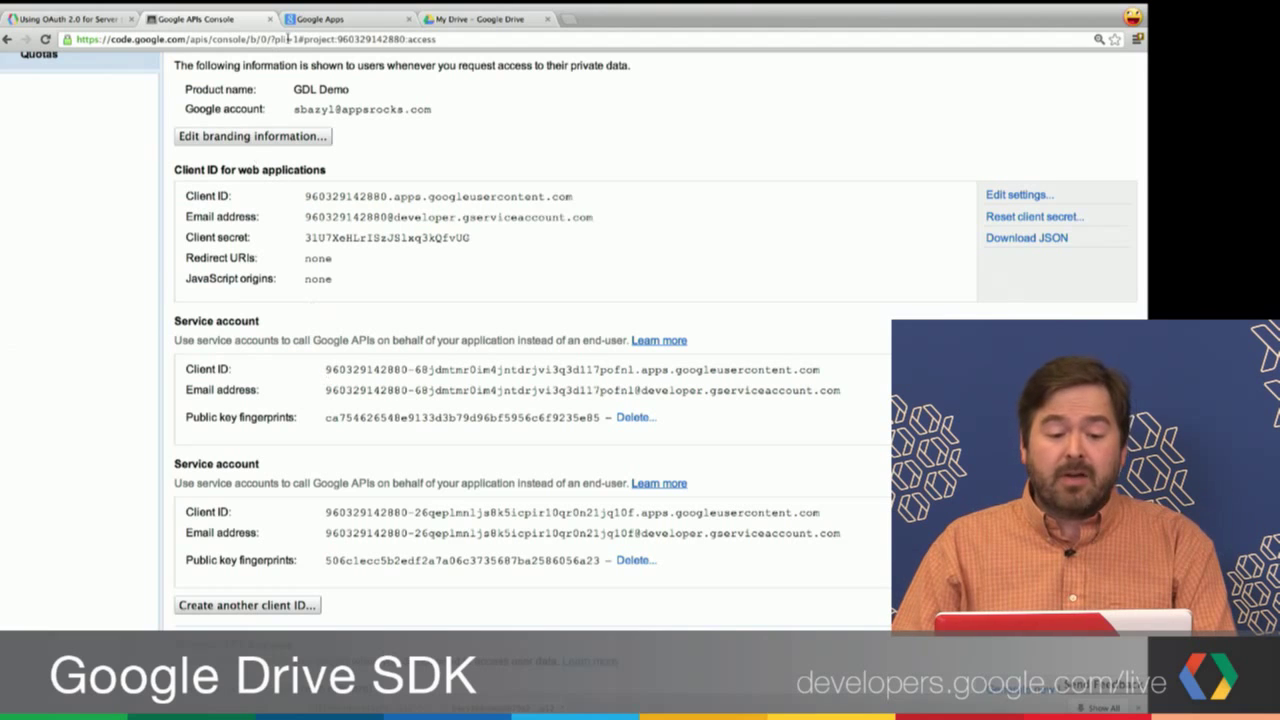
click(325, 22)
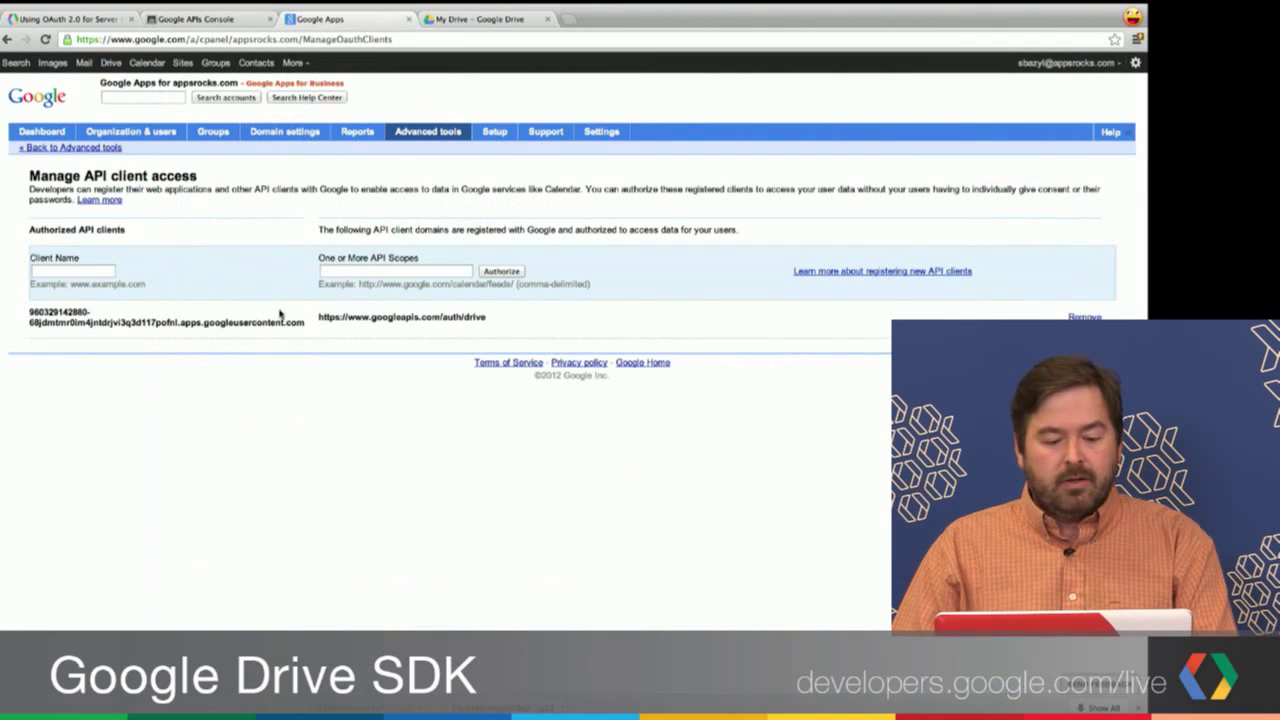
click(360, 276)
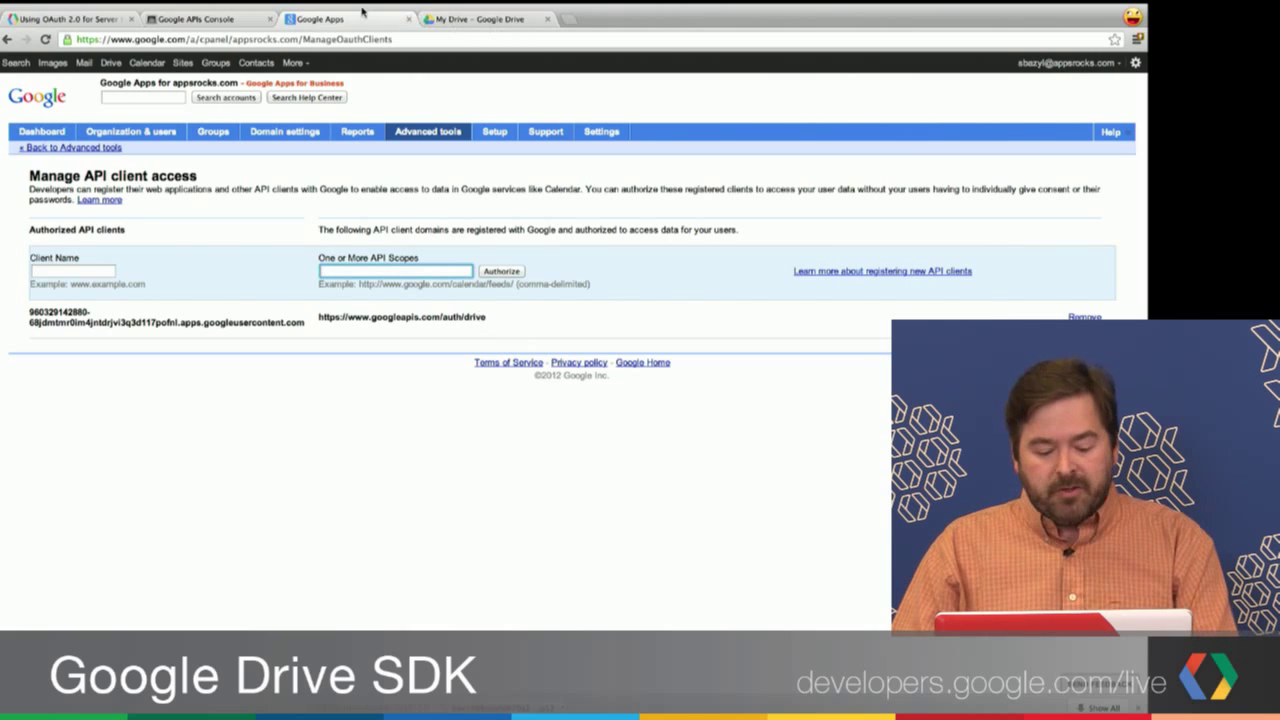
Step: Pass the domain user's email address to asserter.authorize() in sa.rb and save the script
key(super+Tab)
key(super+Tab)
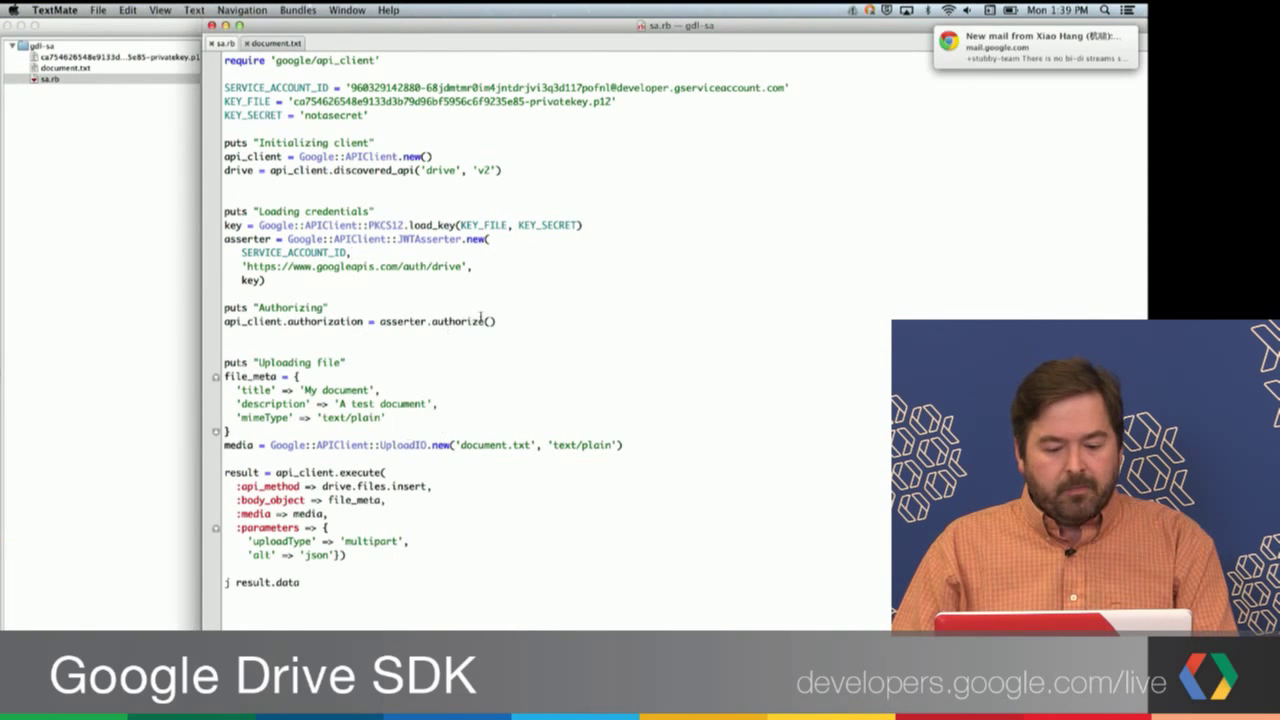
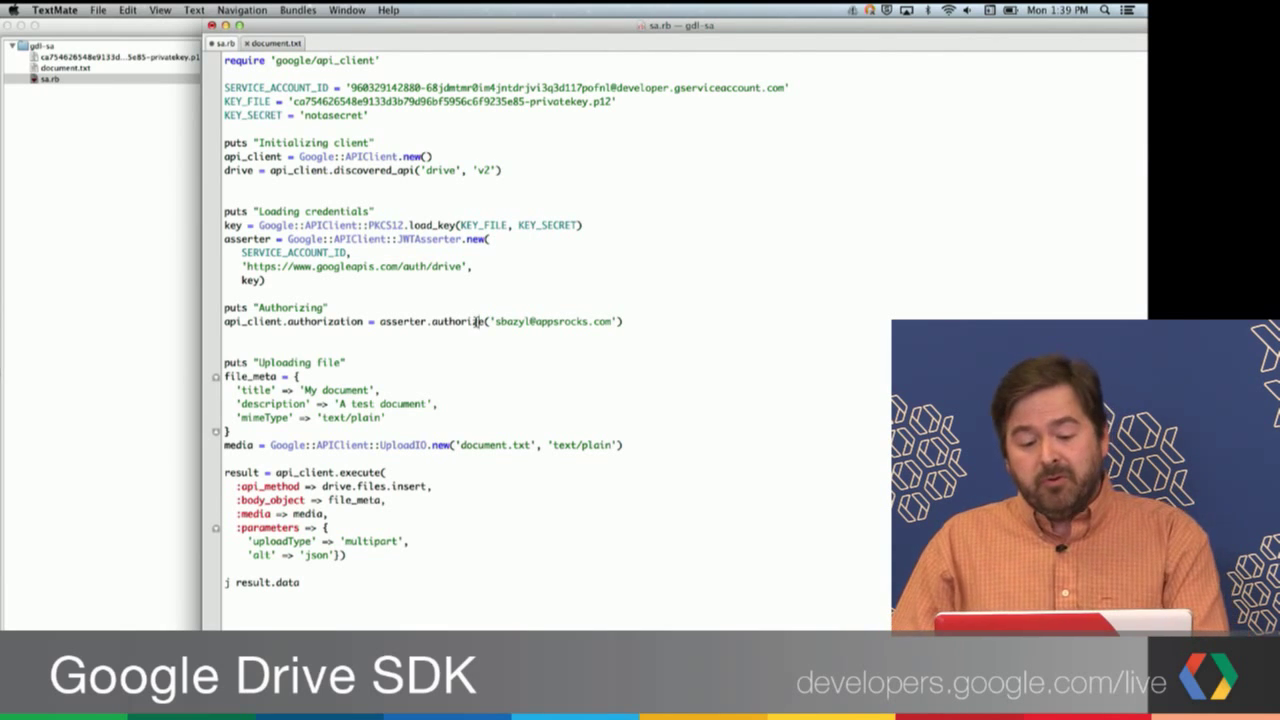
key(super+s)
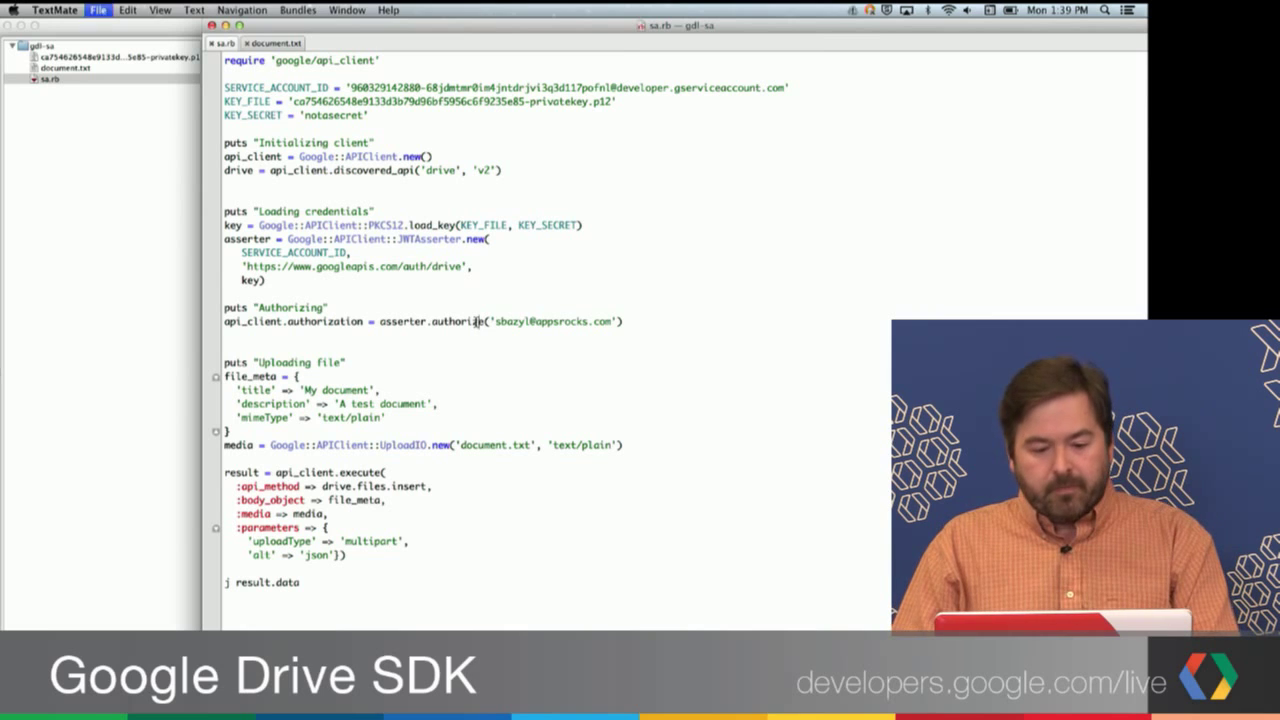
Step: Rerun `ruby sa.rb` and highlight the impersonated user now shown as the file's owner
key(super+Tab)
key(super+Tab)
key(Up)
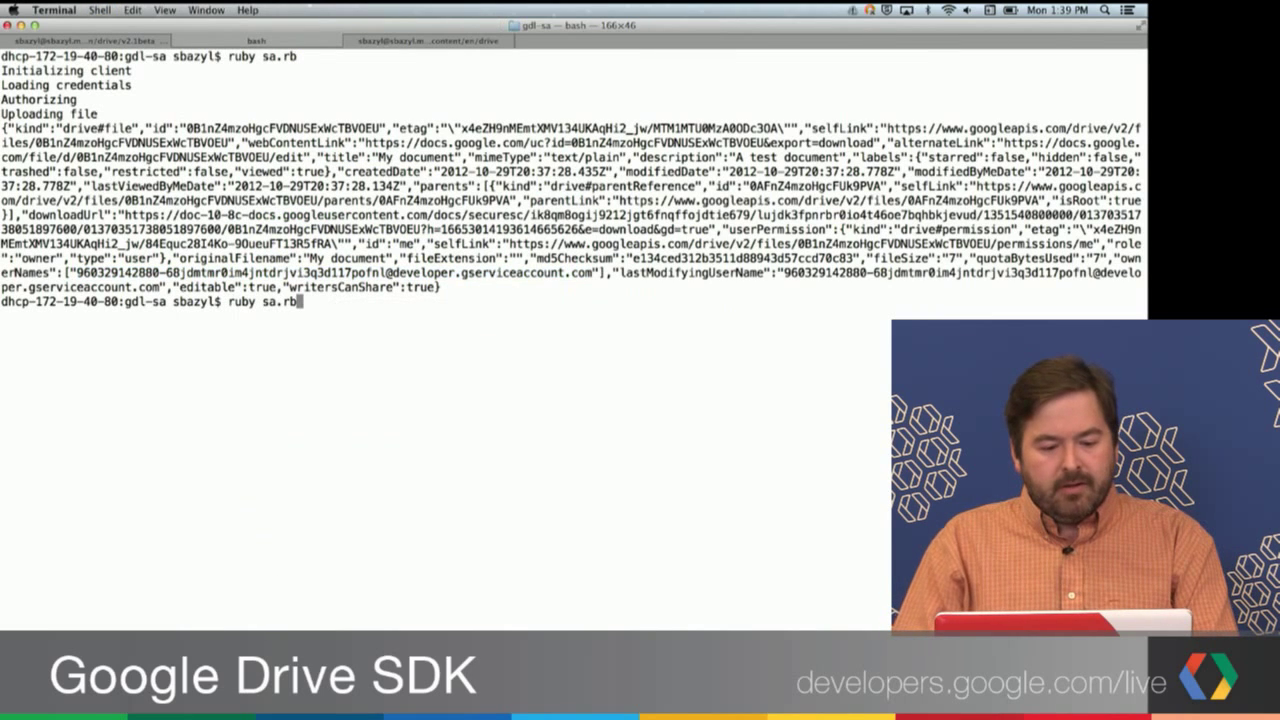
key(Return)
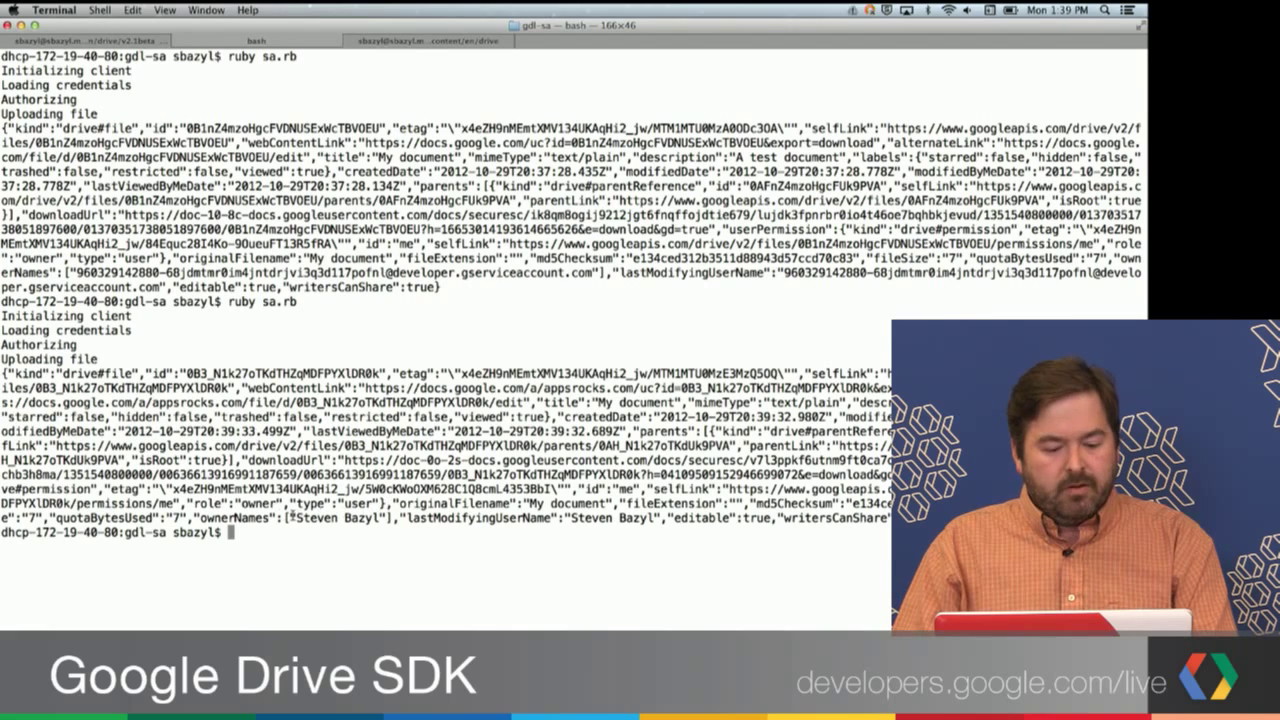
drag(291, 517, 378, 518)
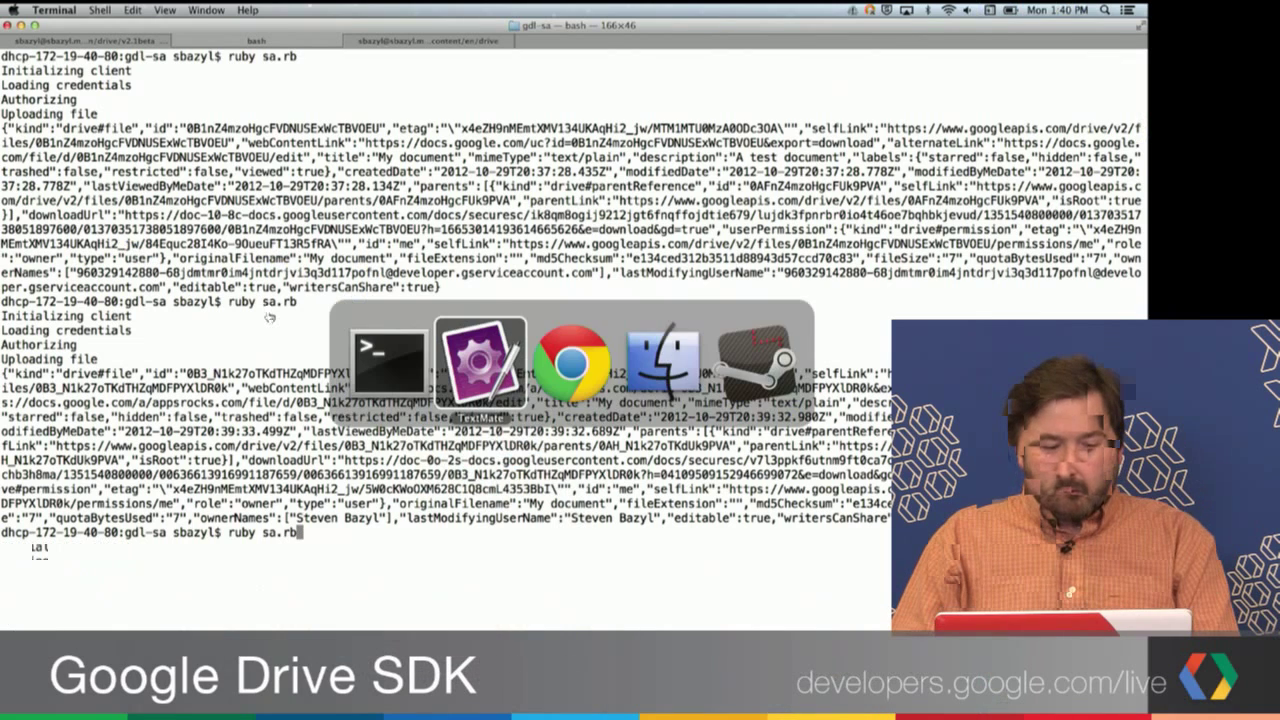
Step: Bring back the GDL Demo project's API Access page listing both service accounts
key(super+Tab)
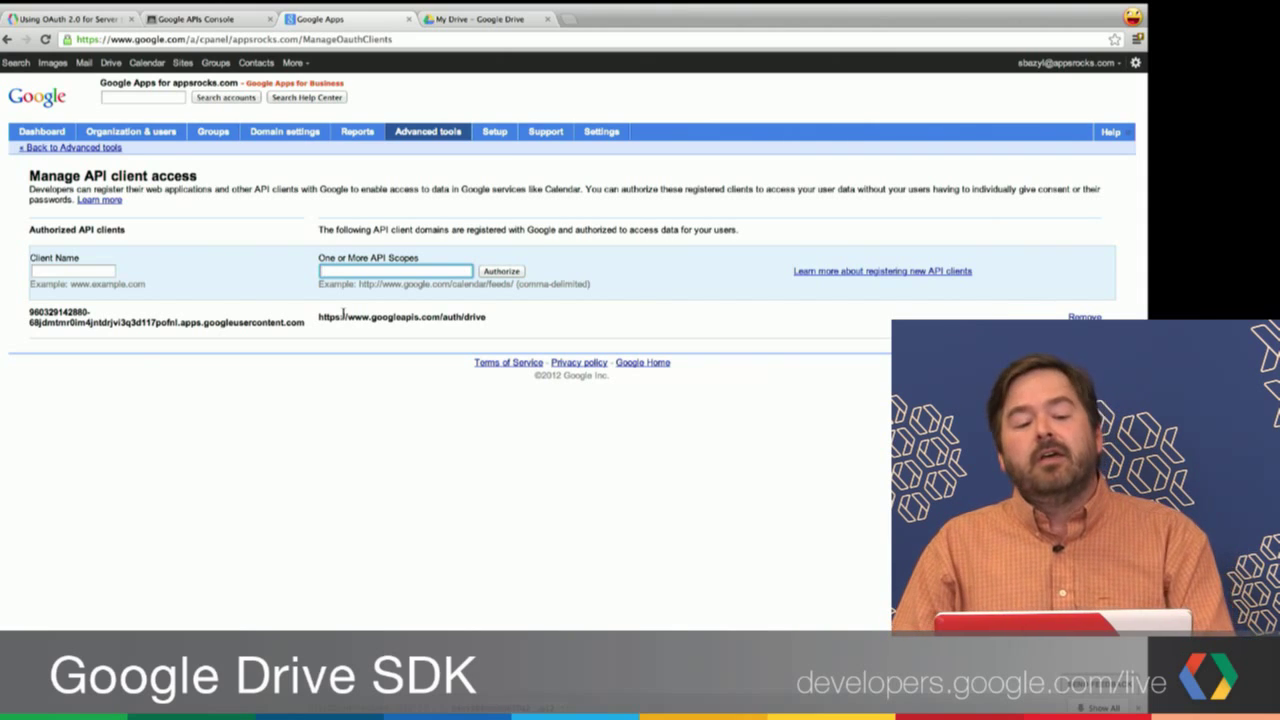
click(214, 28)
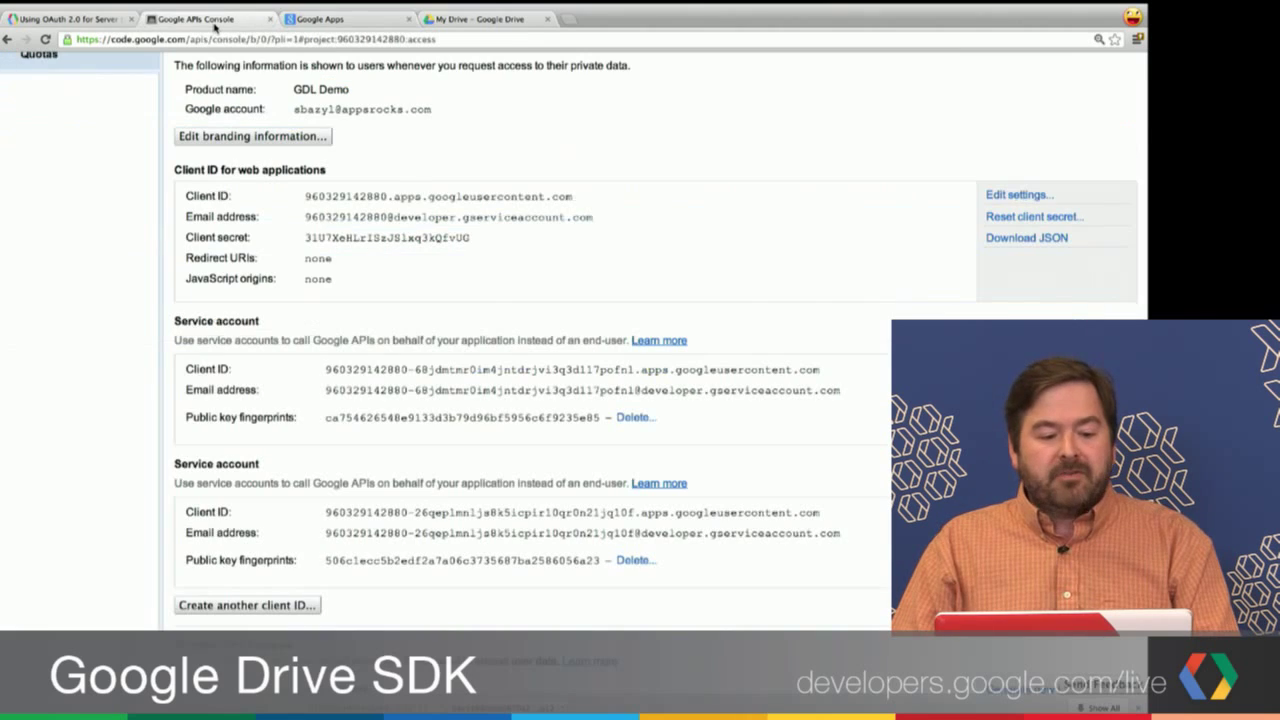